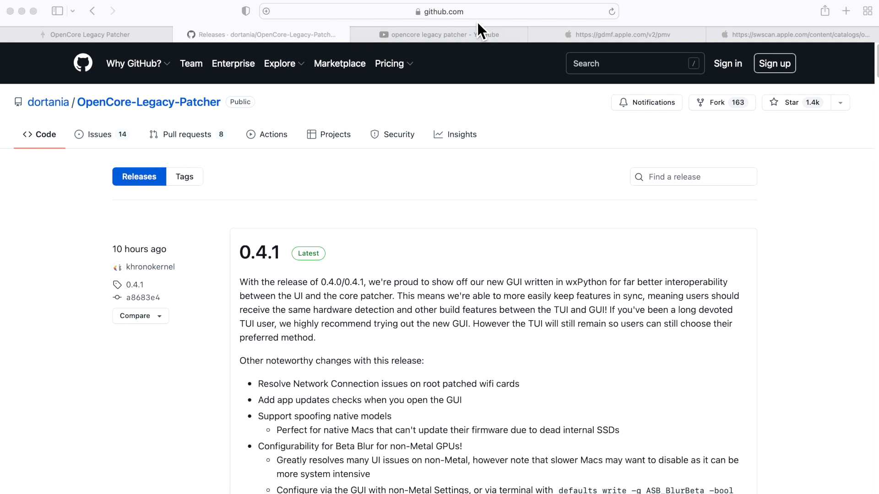
- Glance at the YouTube search results, then return to the GitHub releases page and scroll through it
click(473, 35)
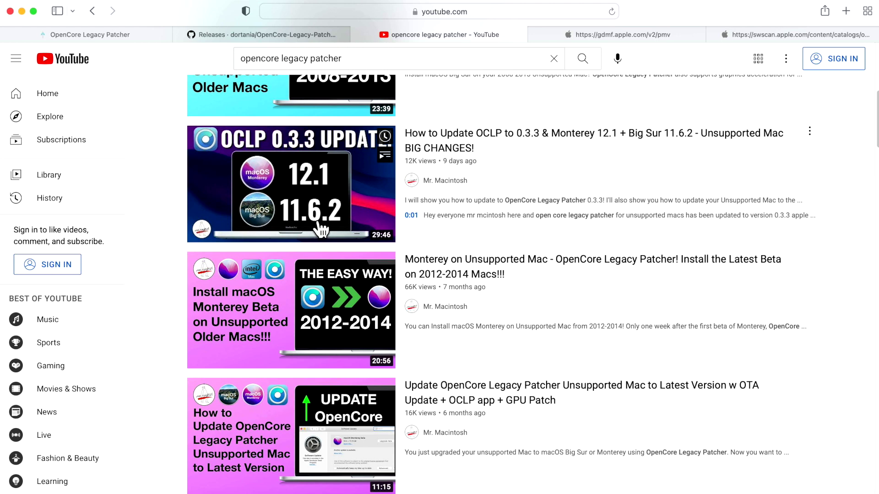
click(276, 37)
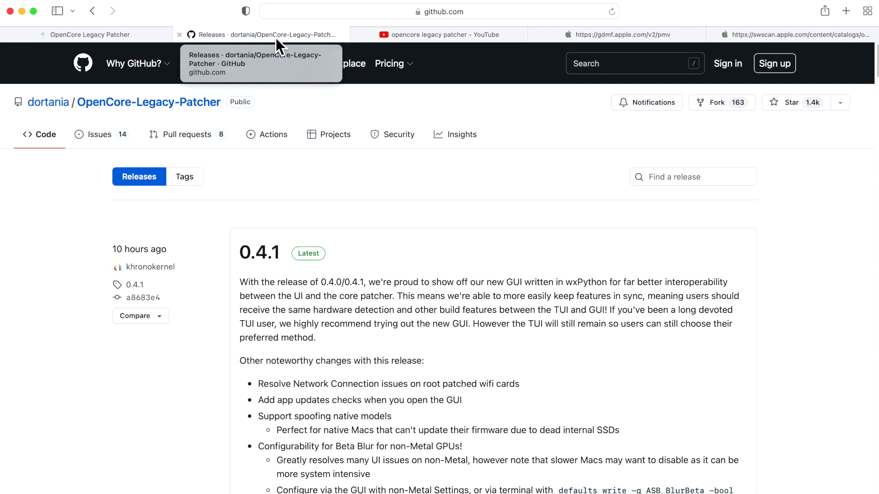
scroll(362, 247, down, 8)
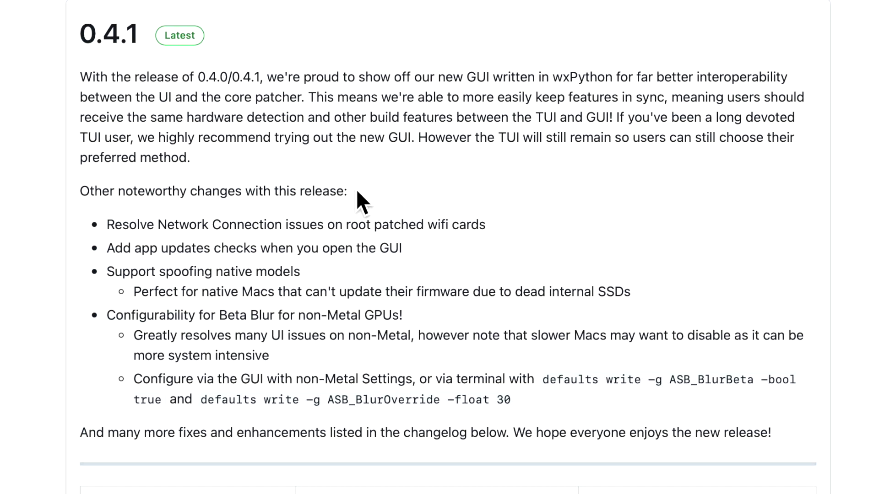
scroll(281, 324, down, 10)
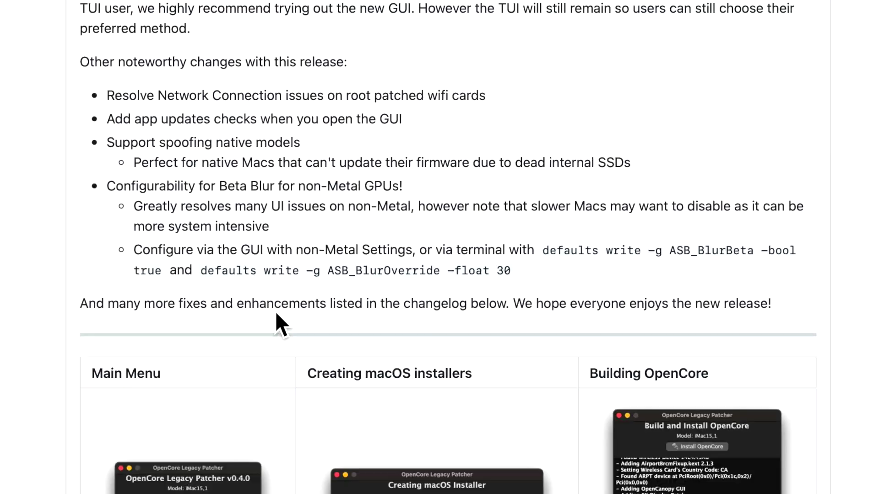
scroll(275, 313, down, 3)
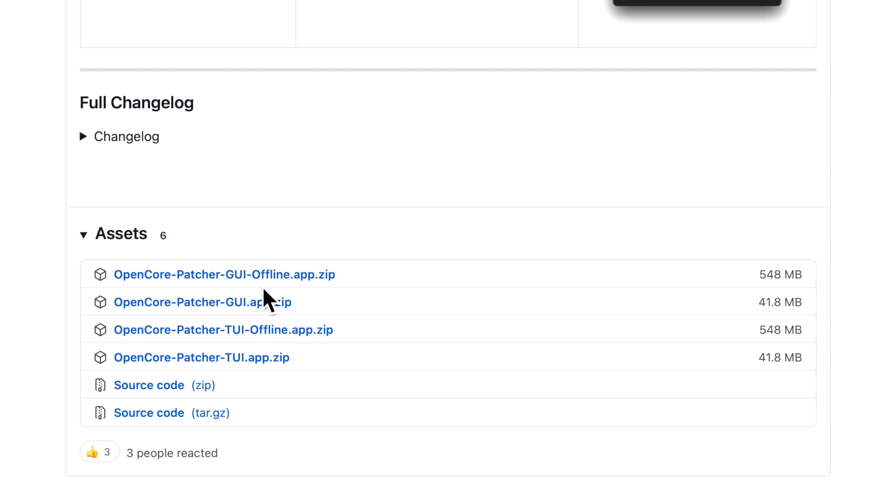
scroll(268, 300, up, 15)
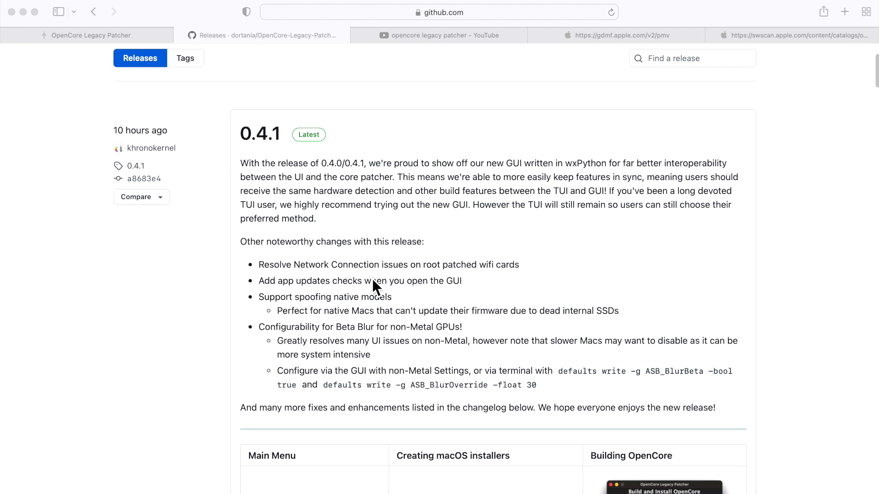
scroll(425, 277, down, 2)
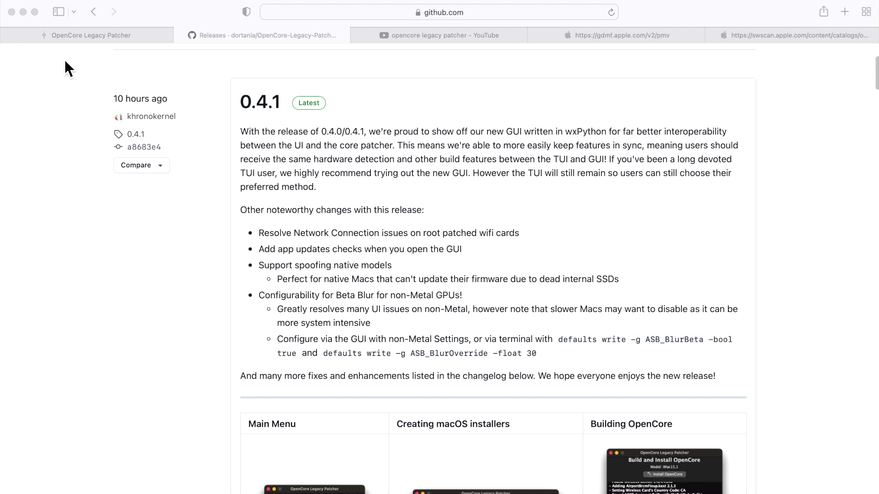
- Hide all other applications from the Safari menu, then hide Safari itself
click(37, 5)
click(51, 54)
click(97, 5)
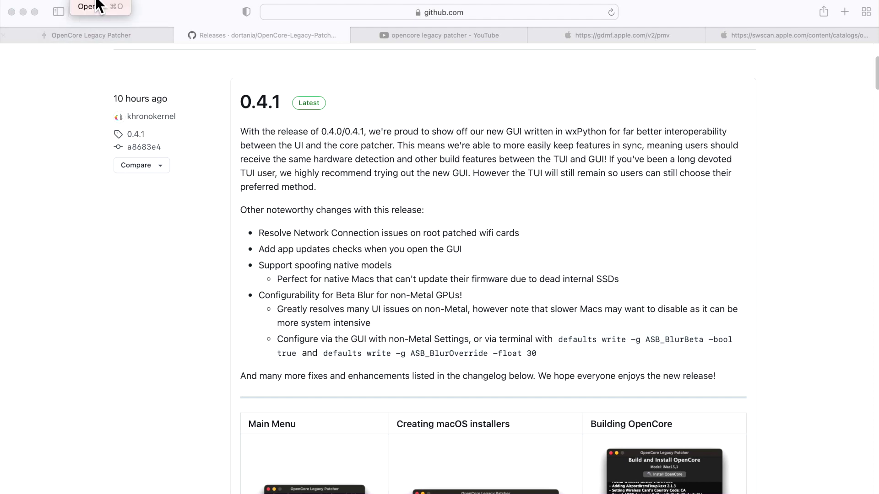
click(37, 5)
click(41, 27)
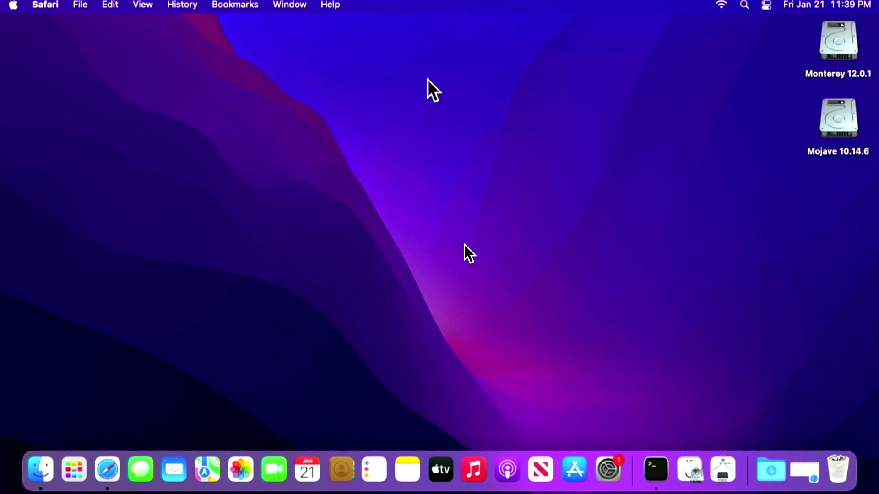
- Select OpenCore-Patcher 0.3.3 in the Monterey 12.0.1 Applications folder, then bring Safari back
click(846, 50)
double_click(846, 50)
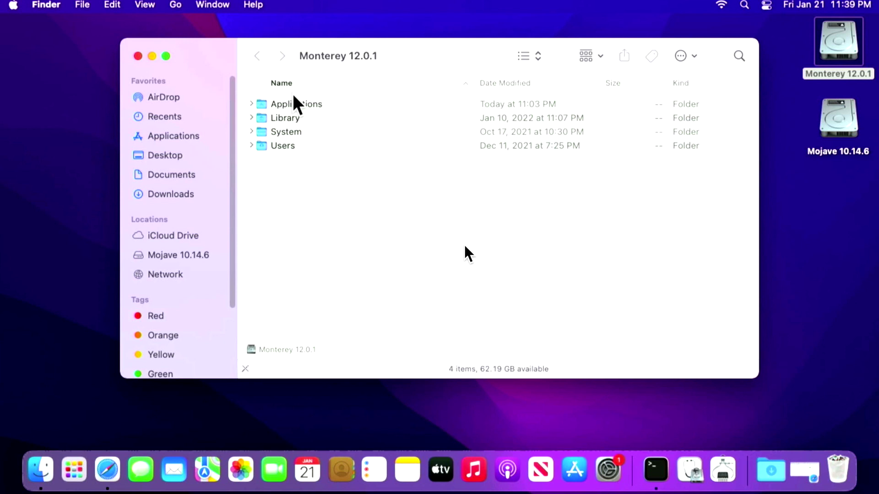
double_click(293, 106)
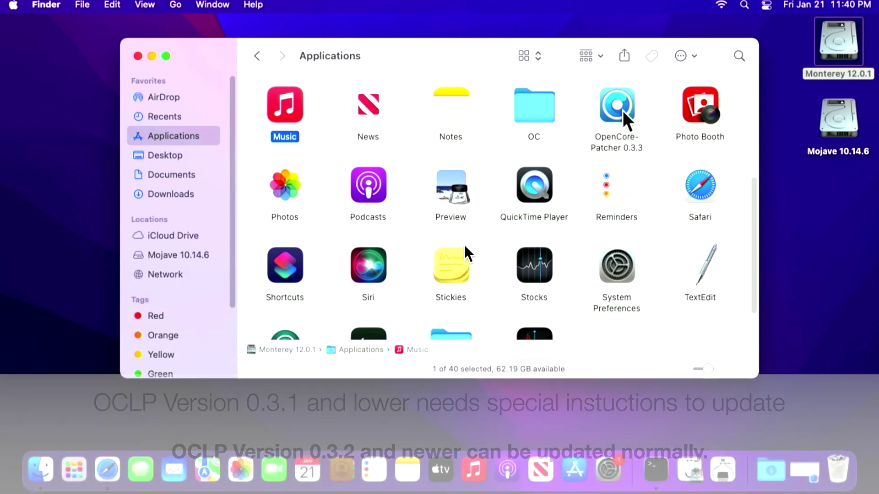
click(627, 123)
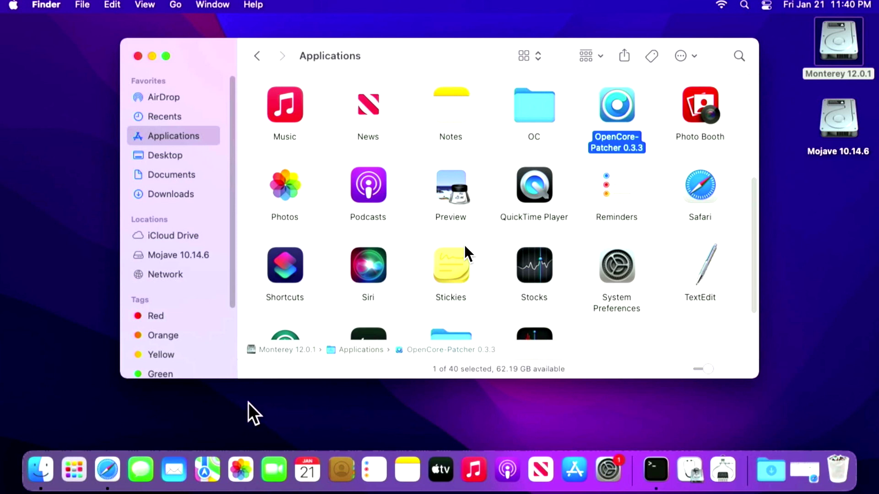
click(110, 468)
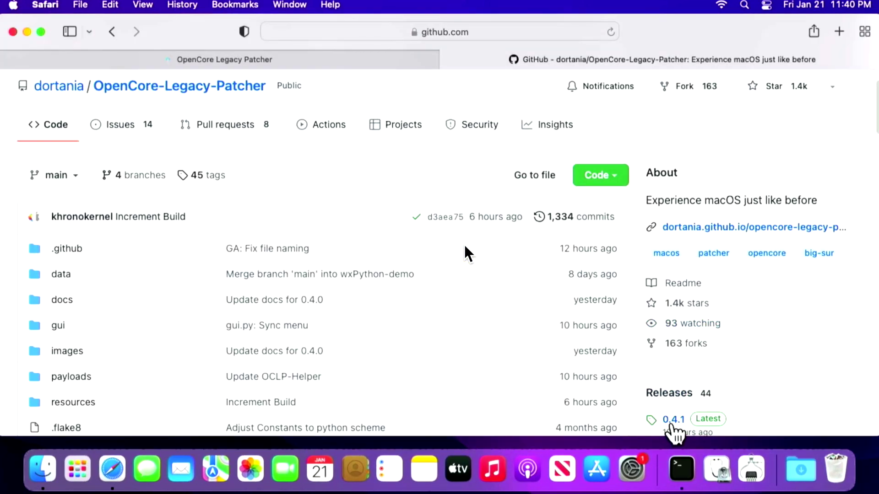
- From the 0.4.1 release assets, download OpenCore-Patcher-GUI-Offline.app.zip and TUI-Offline.app.zip, then view Downloads
click(711, 417)
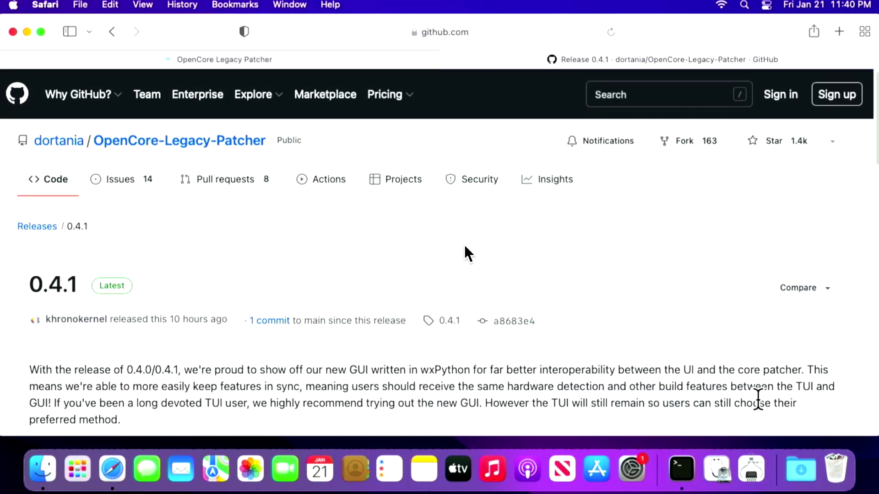
scroll(750, 405, down, 10)
scroll(659, 350, down, 10)
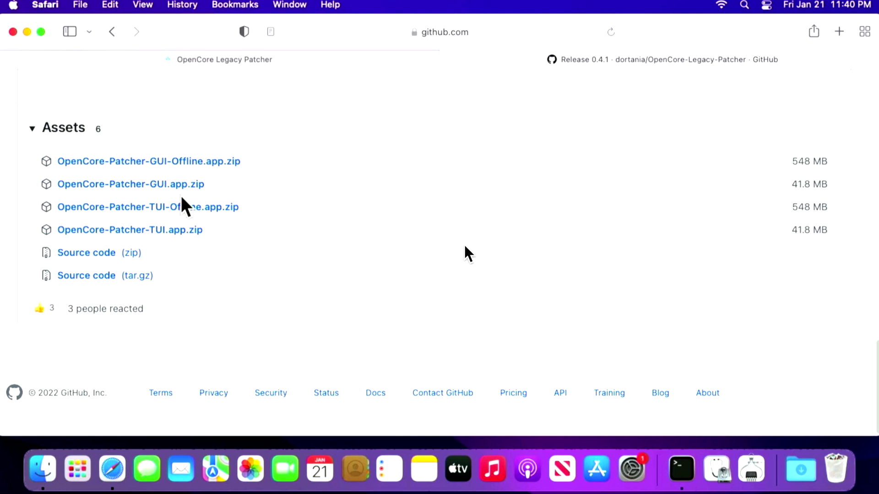
click(214, 161)
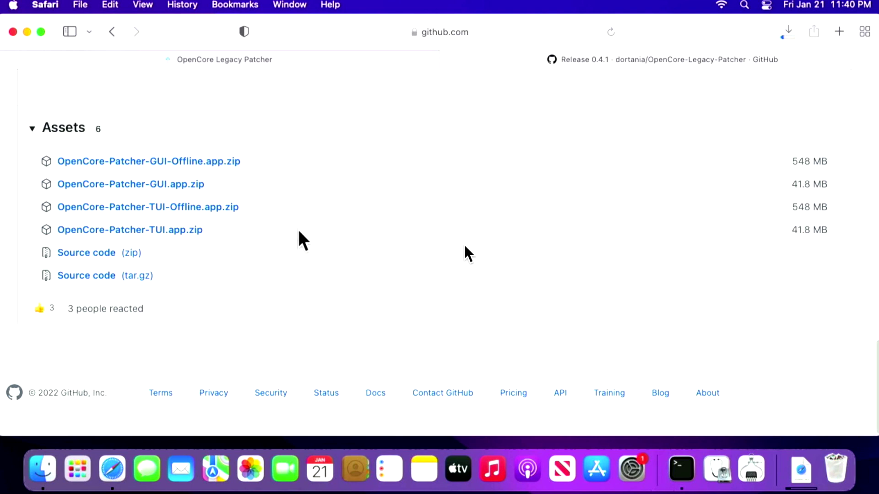
click(179, 207)
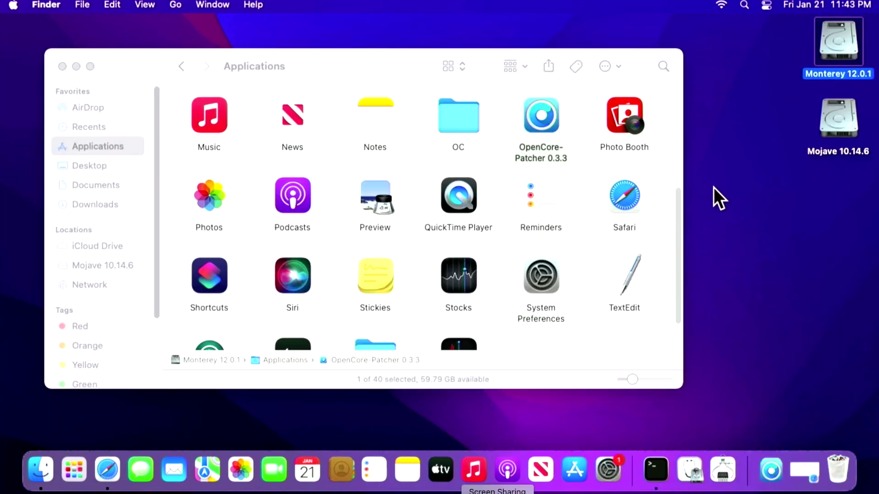
click(772, 467)
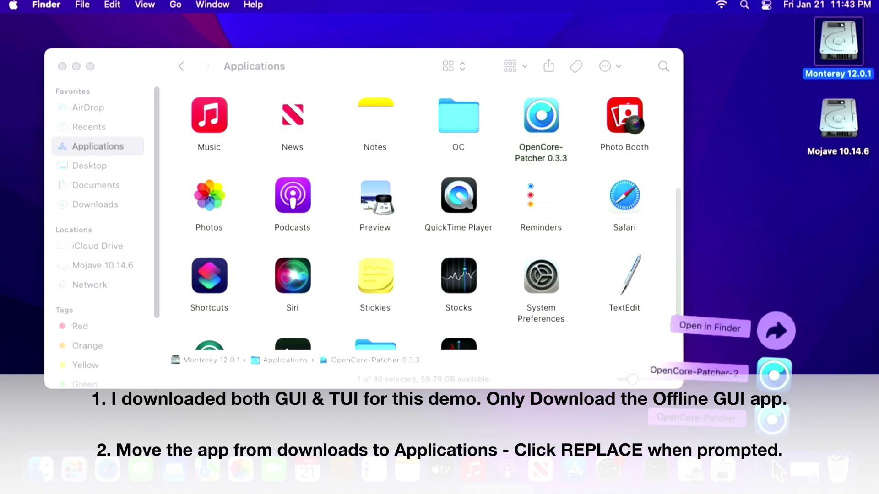
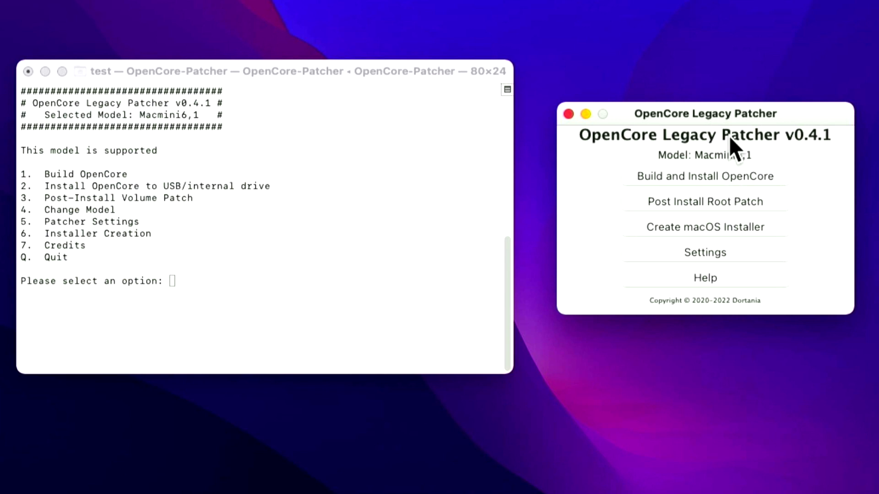
- Nudge the OpenCore Legacy Patcher v0.4.1 window slightly down and to the left
drag(729, 109, 720, 116)
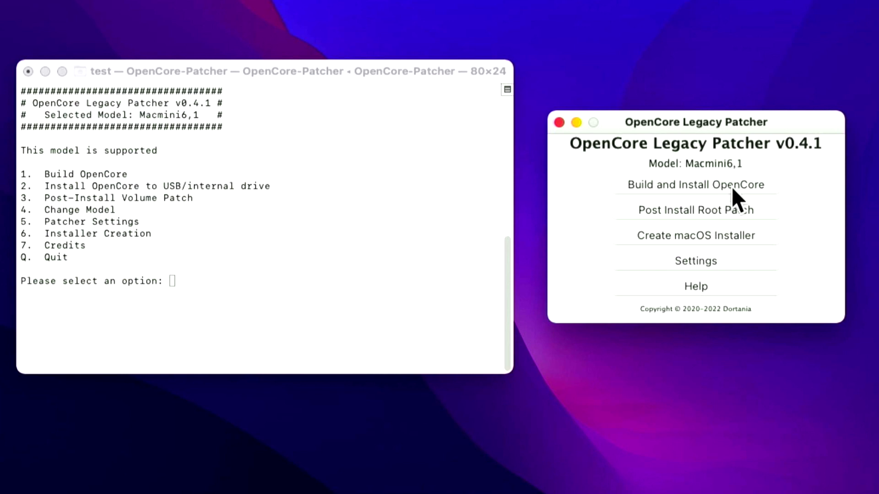
- Open the patcher's Settings page for Macmini6,1
click(701, 266)
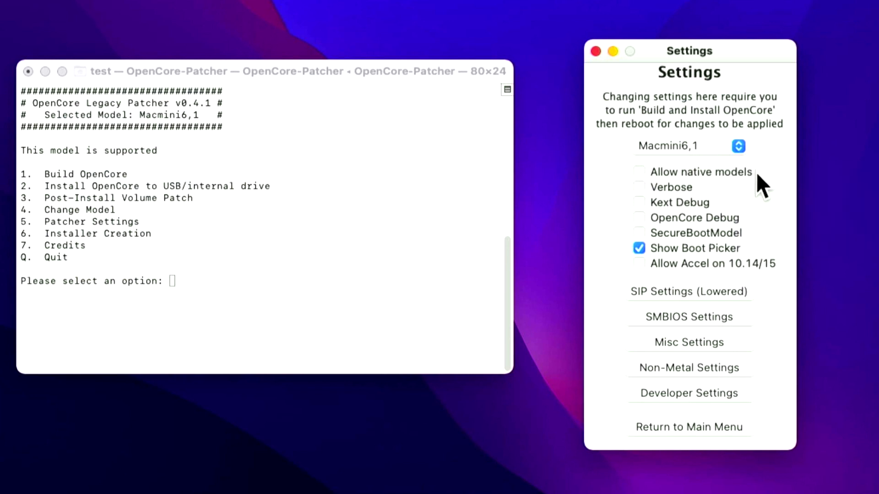
- Review the option tooltips, toggle Show Boot Picker, then open the SIP (Lowered) settings
mouse_move(737, 172)
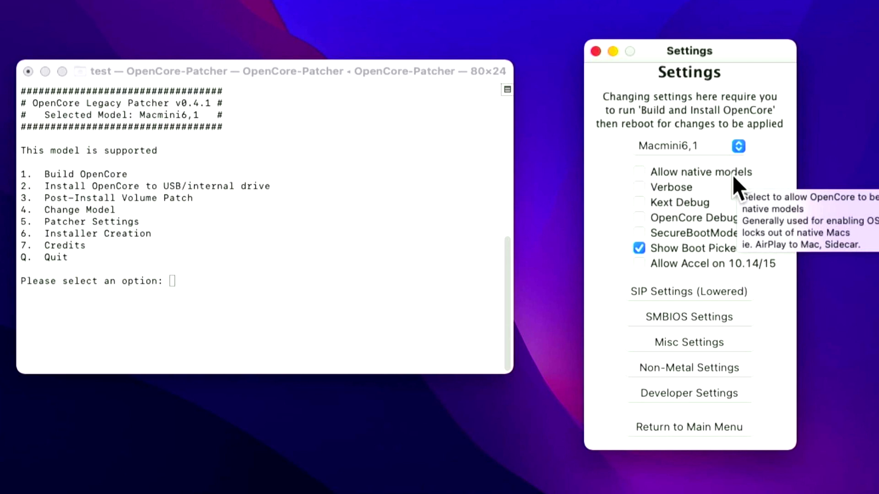
click(731, 172)
click(730, 172)
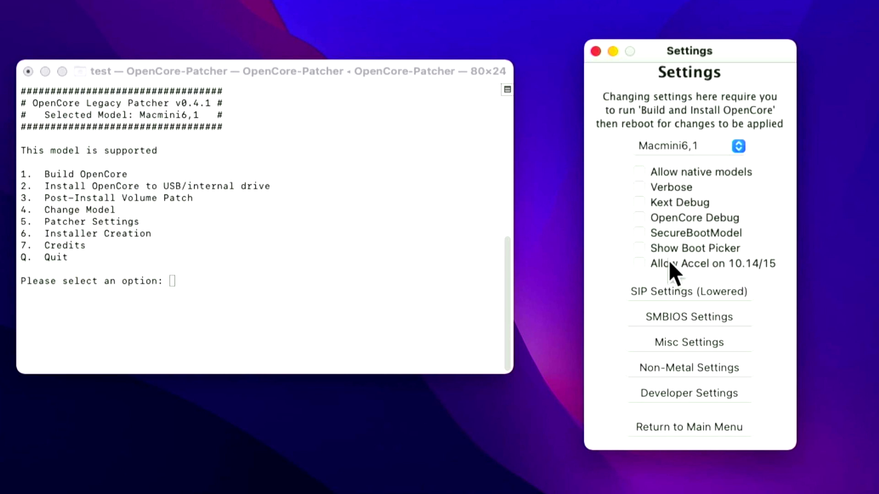
mouse_move(669, 260)
click(707, 291)
- Leave SIP settings and review the SMBIOS (Minimal) and Misc (Feature Unlock enabled) pages
drag(803, 50, 786, 2)
click(740, 465)
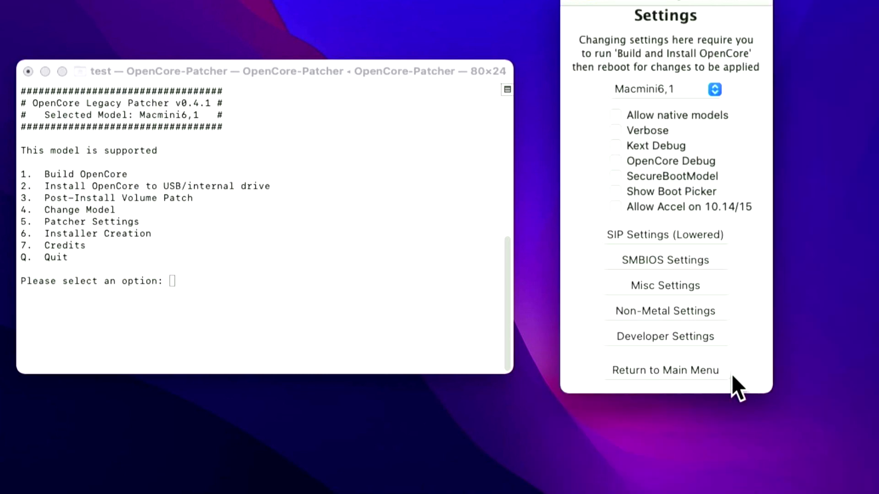
click(683, 260)
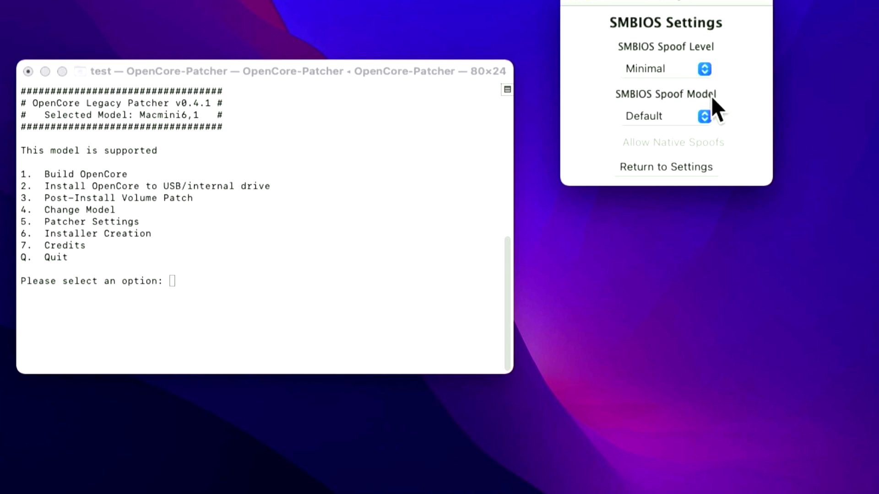
click(666, 166)
click(669, 282)
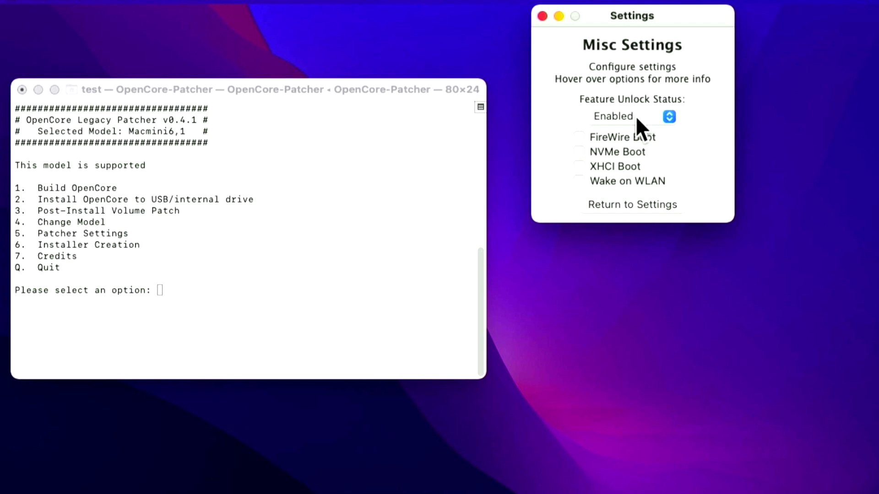
mouse_move(664, 139)
click(641, 210)
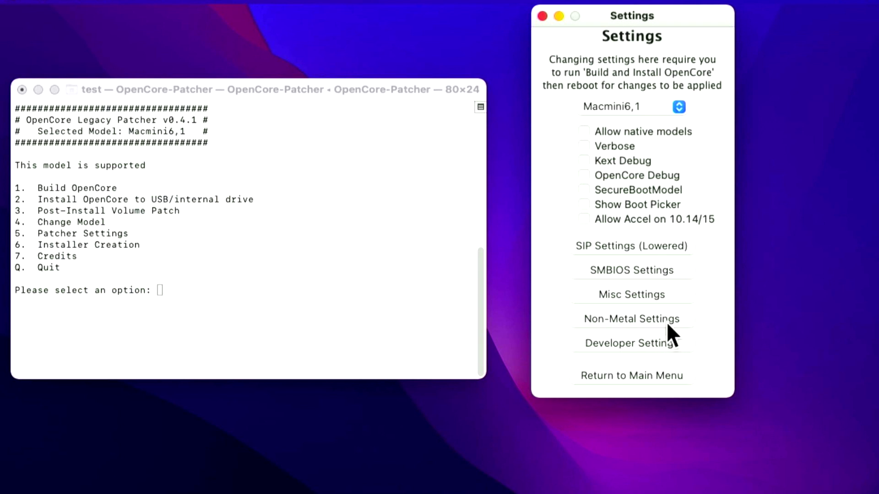
- Enable Beta Blur at a 30px radius in the Non-Metal settings
click(667, 321)
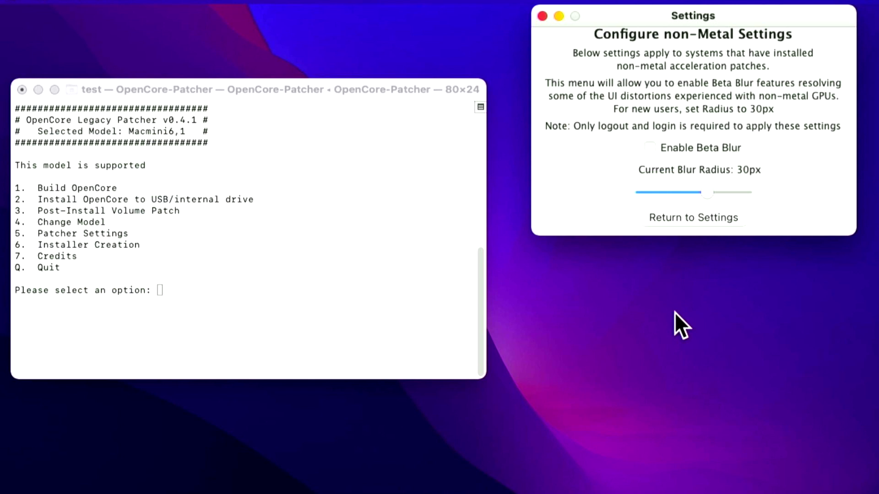
click(86, 3)
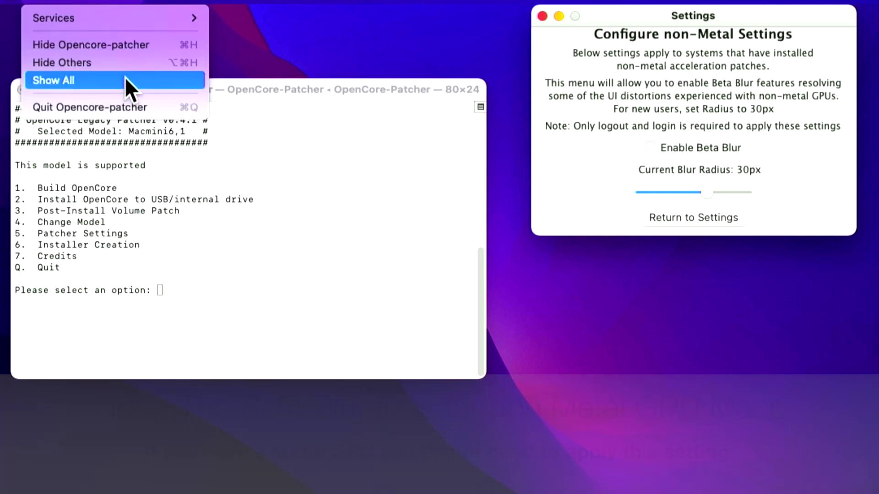
click(653, 144)
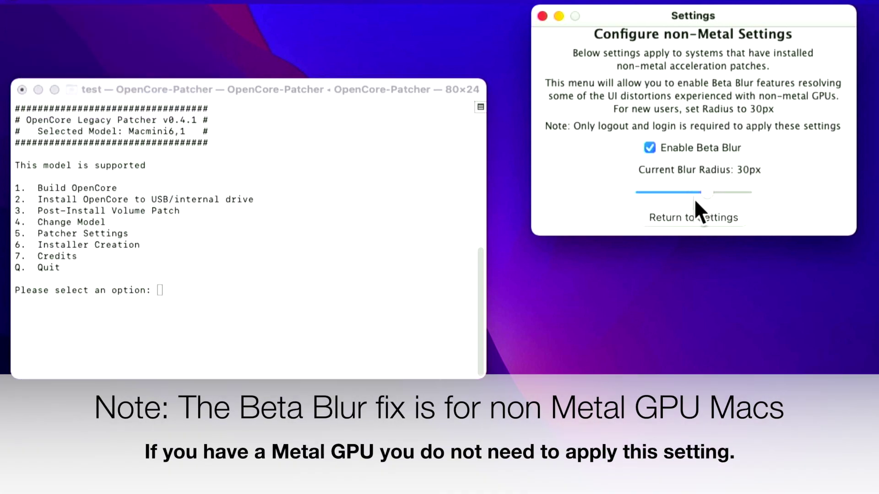
click(691, 219)
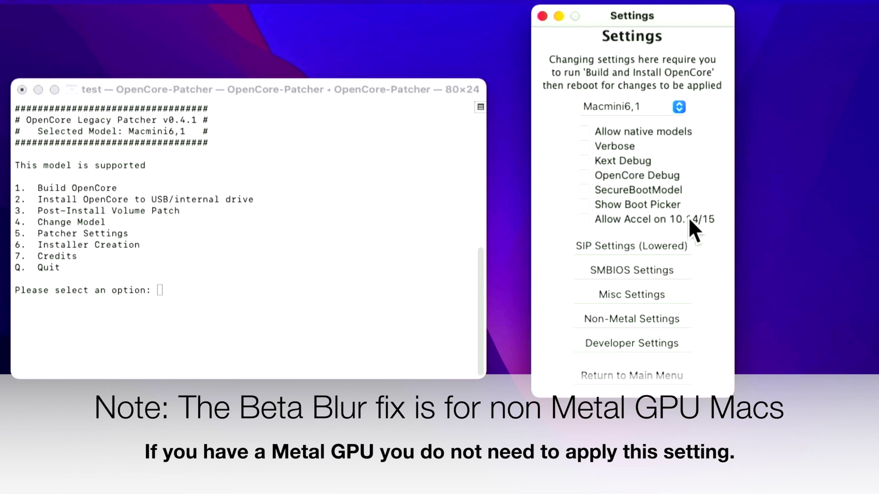
- Look over the Developer settings, then return to the main menu
click(652, 342)
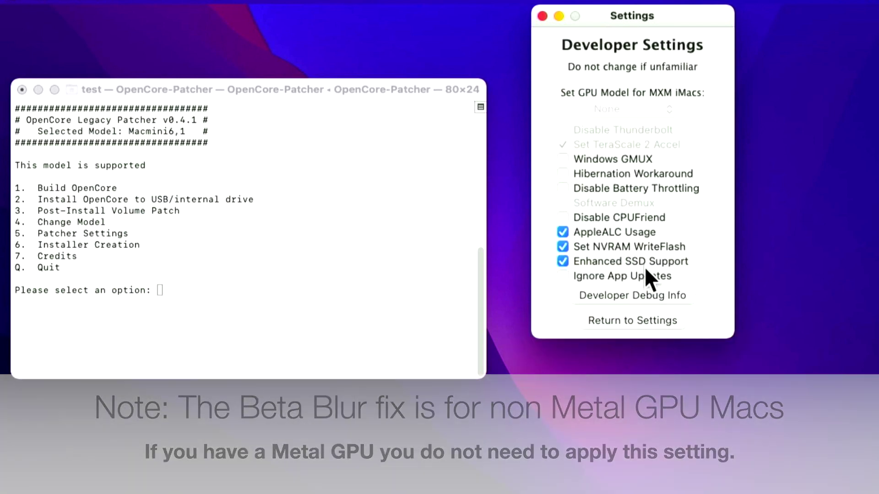
click(643, 320)
click(640, 376)
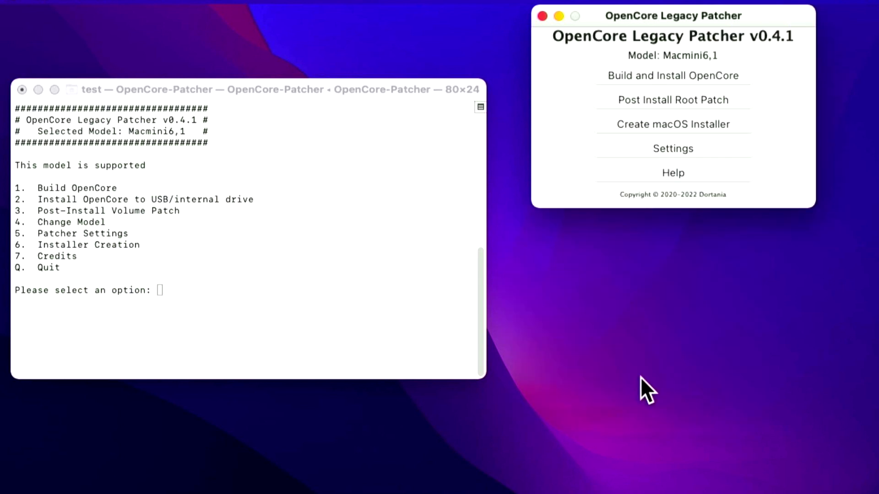
- Build the OpenCore EFI for Macmini6,1 and bring up the install targets showing disk0 (500.1 GB)
click(699, 76)
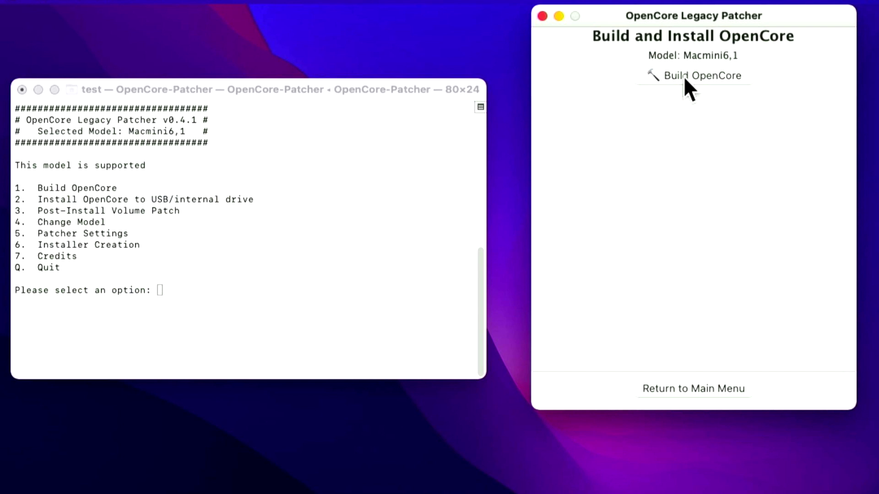
click(684, 77)
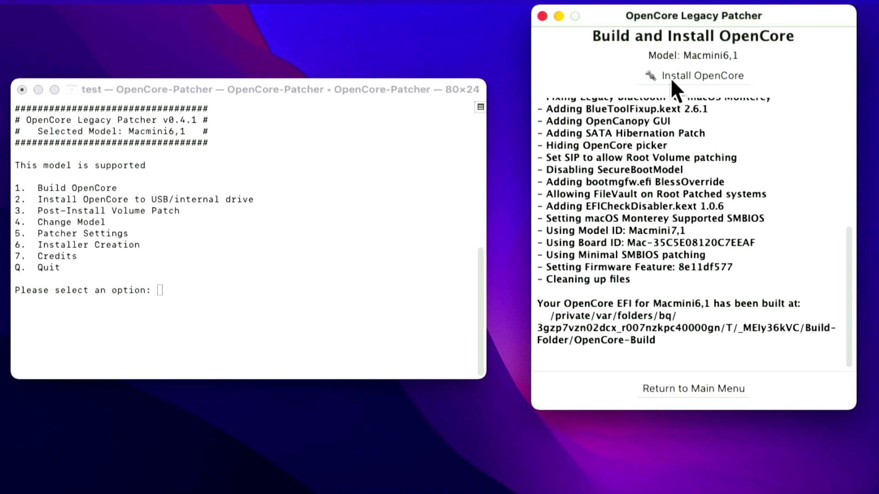
click(671, 77)
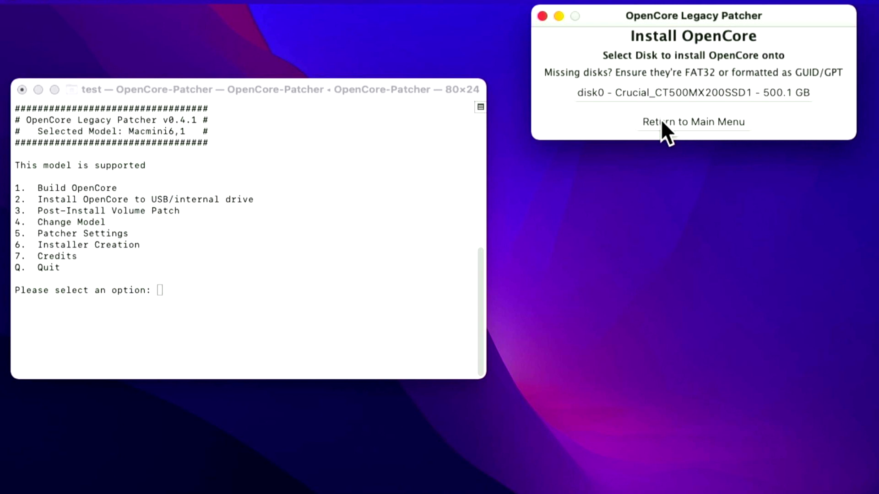
- Install OpenCore onto disk0's EFI partition disk0s1, authorizing with the administrator password
click(629, 93)
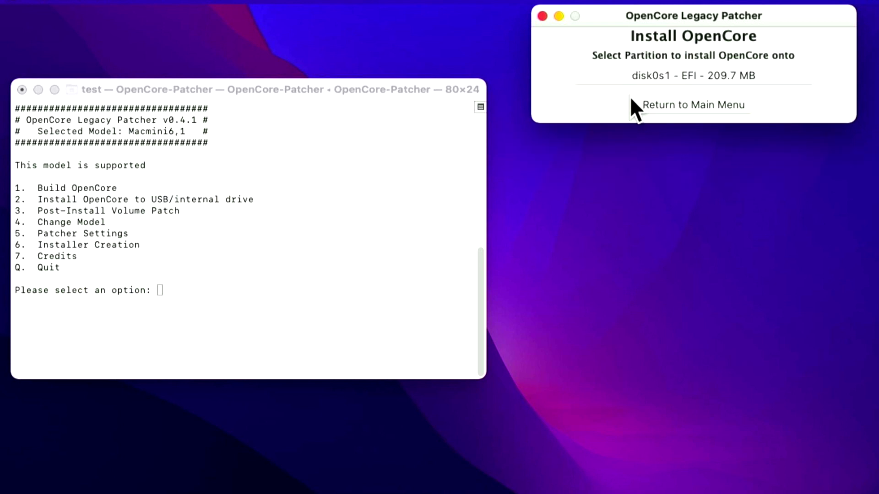
click(645, 75)
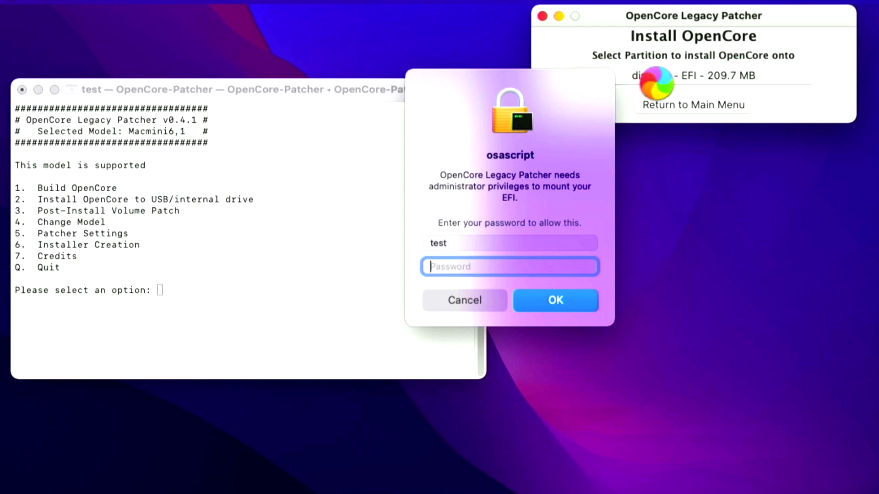
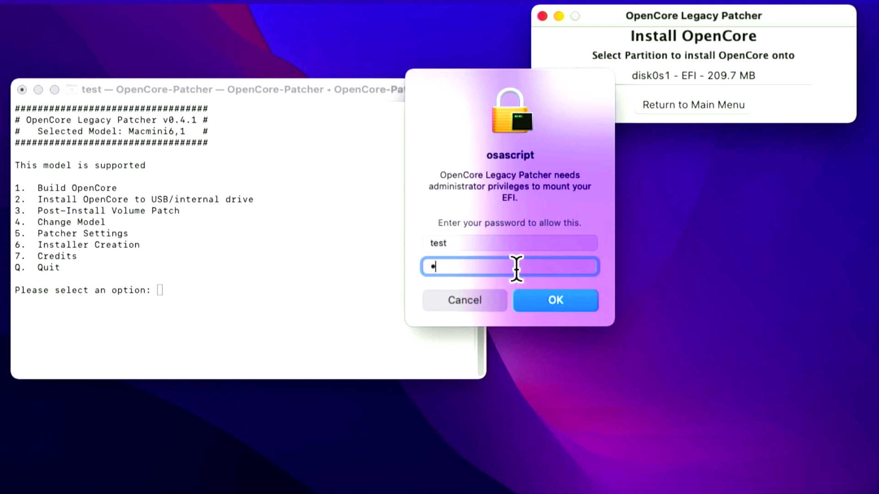
key(Return)
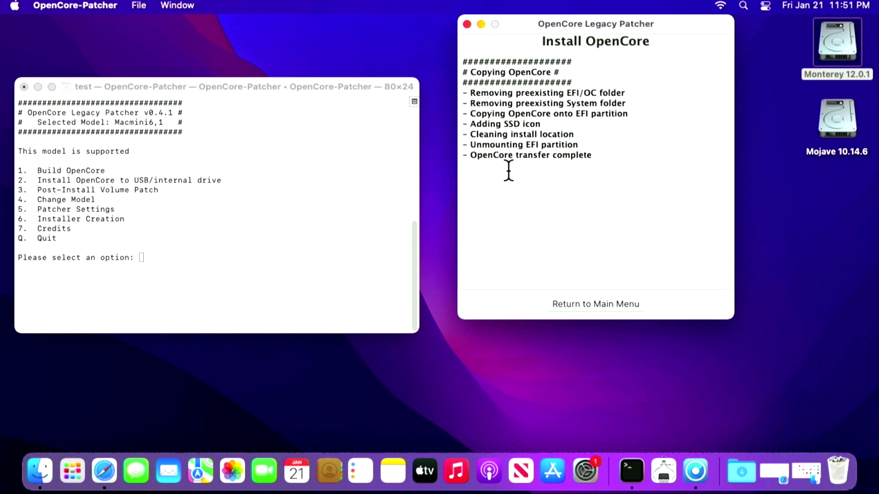
- Return to the main menu and open the Post Install Root Patch menu listing Intel Ivy Bridge graphics
click(594, 303)
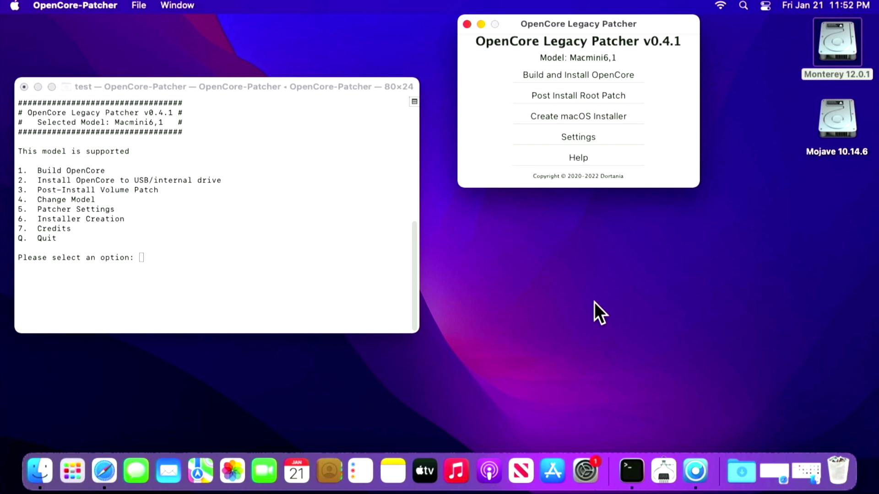
click(601, 97)
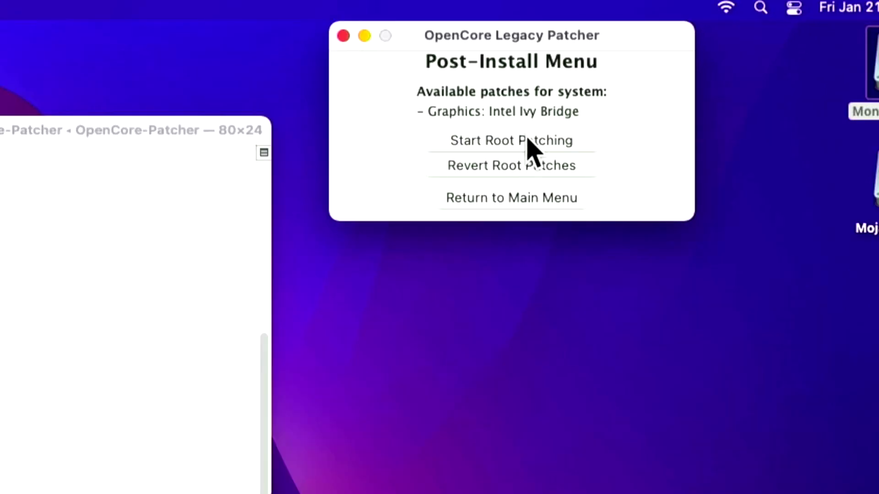
- Start root patching the Intel Ivy Bridge graphics
click(527, 140)
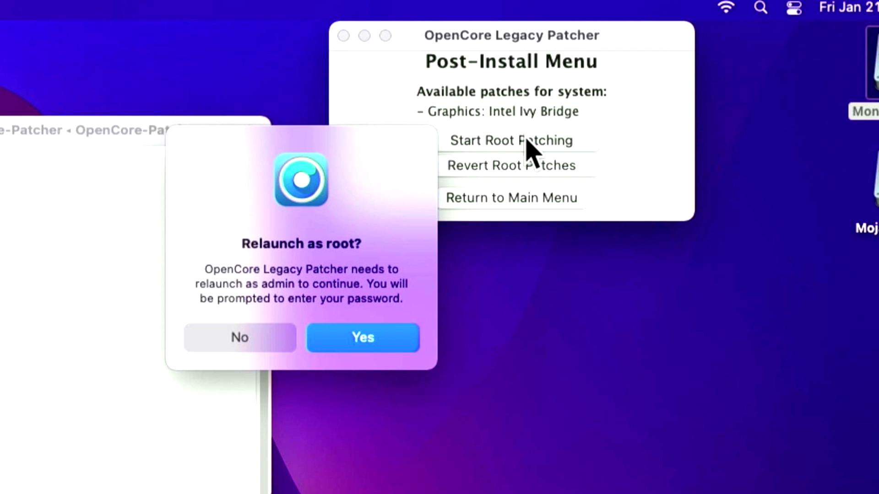
- Relaunch the patcher as root with the administrator password, then shift its window right
click(380, 344)
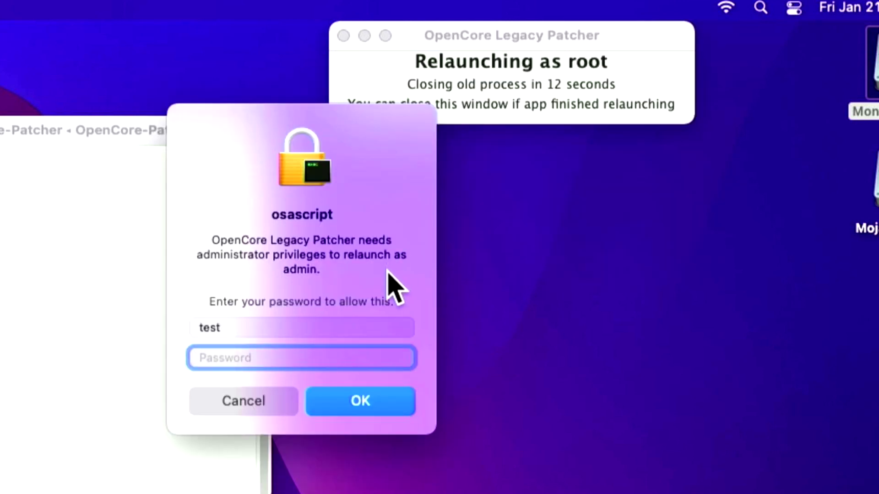
key(Return)
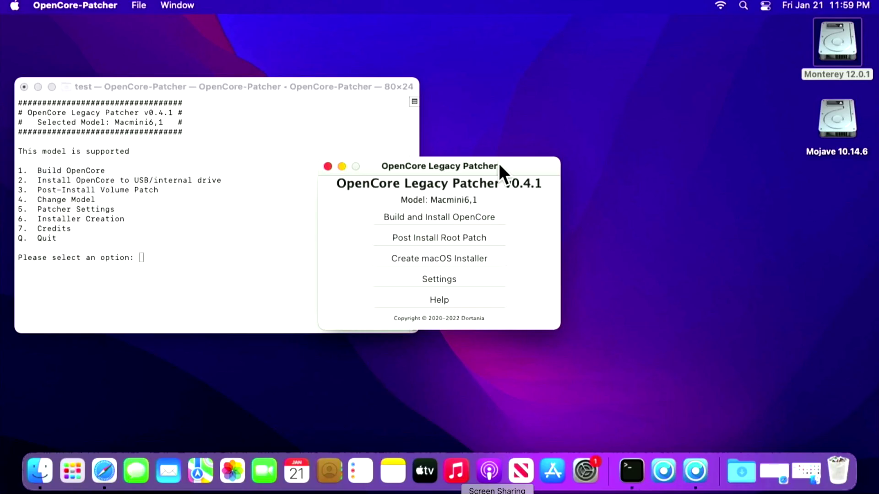
drag(392, 251, 619, 191)
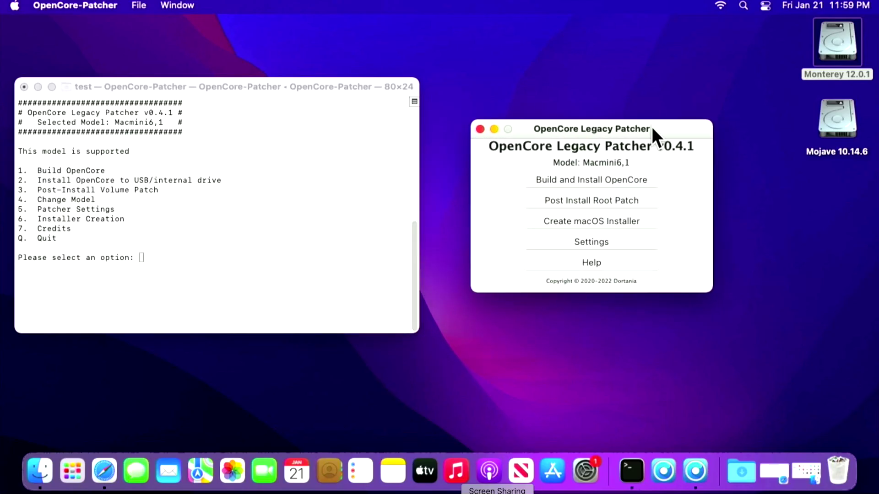
- Run Post Install Root Patch to apply the Intel Ivy Bridge graphics patches to the root volume
drag(652, 127, 652, 131)
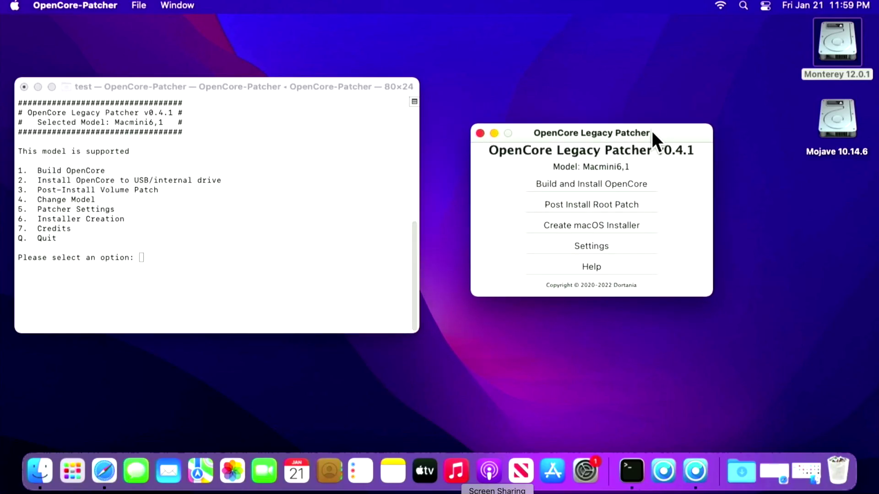
click(622, 205)
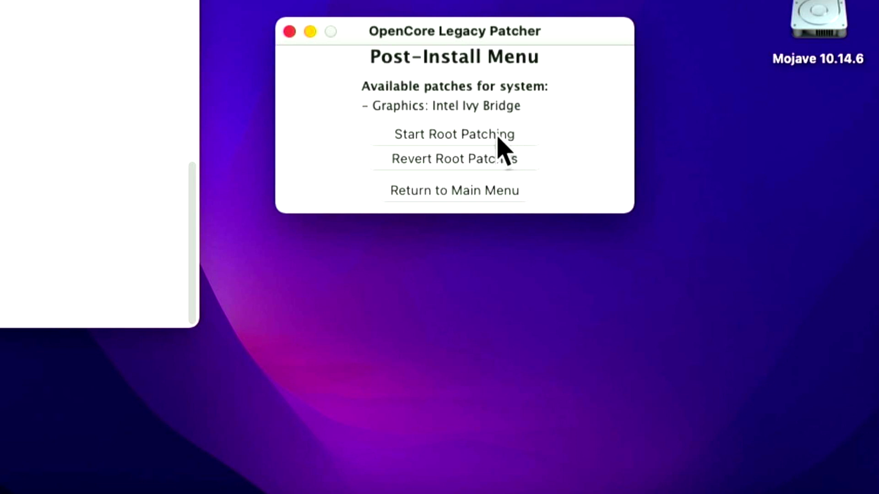
click(498, 137)
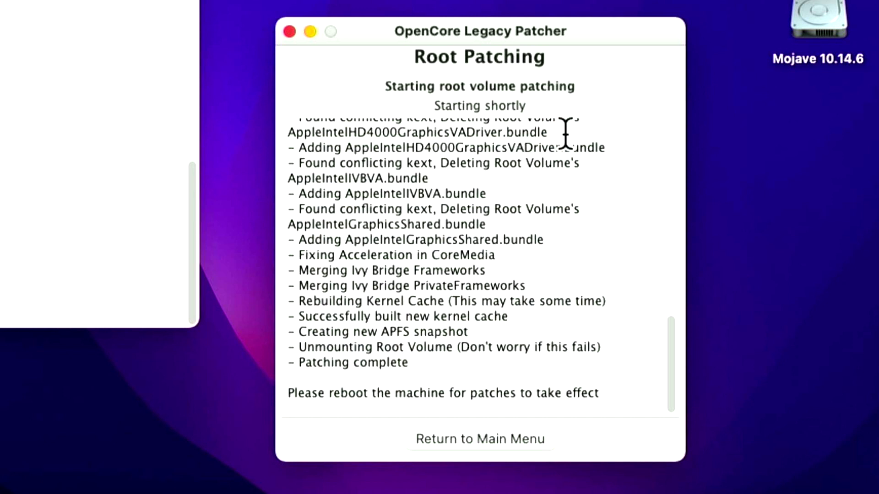
- Return to the patcher's main menu and quit OpenCore-Patcher
click(479, 440)
click(78, 6)
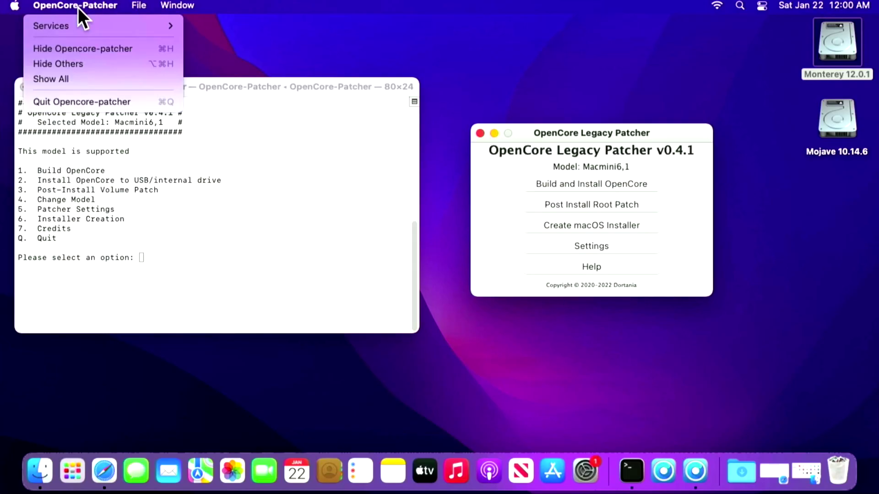
click(76, 102)
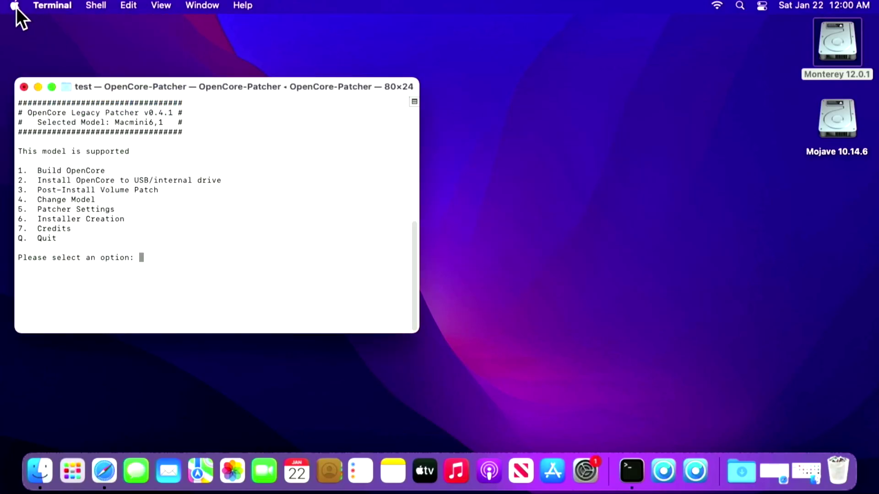
- Restart the Mac from the Apple menu, terminating Terminal so the restart proceeds
click(15, 5)
click(37, 143)
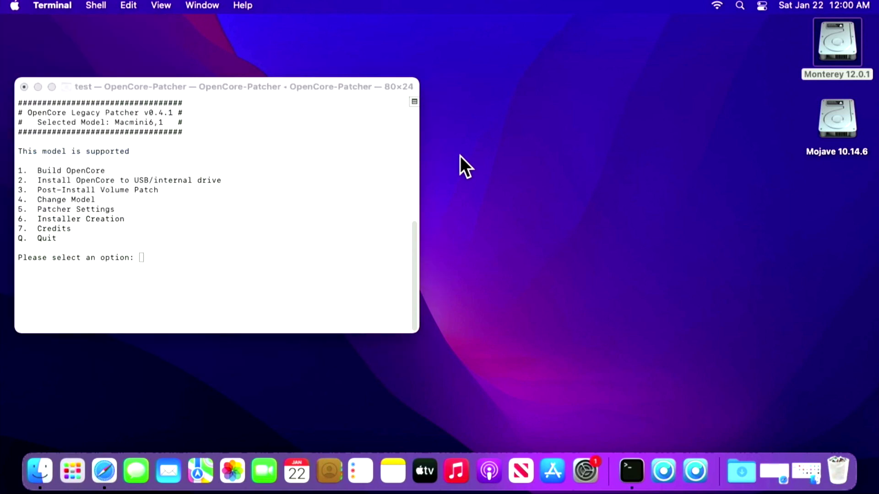
click(546, 193)
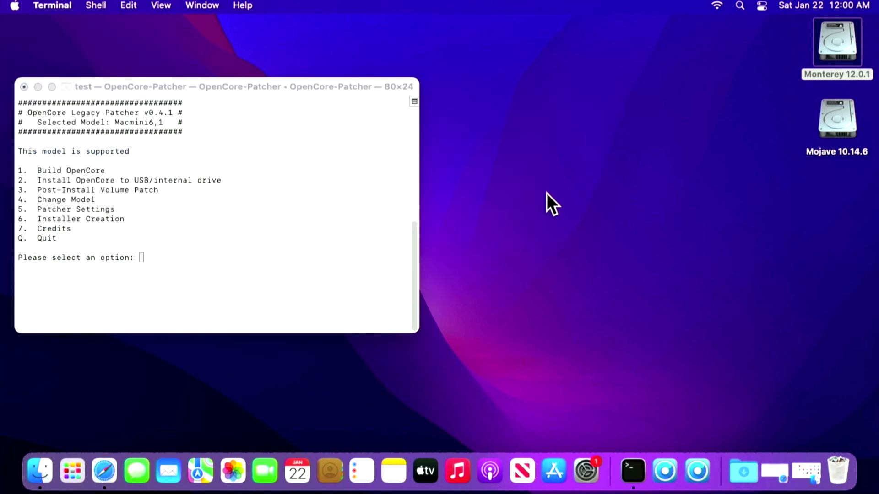
click(284, 273)
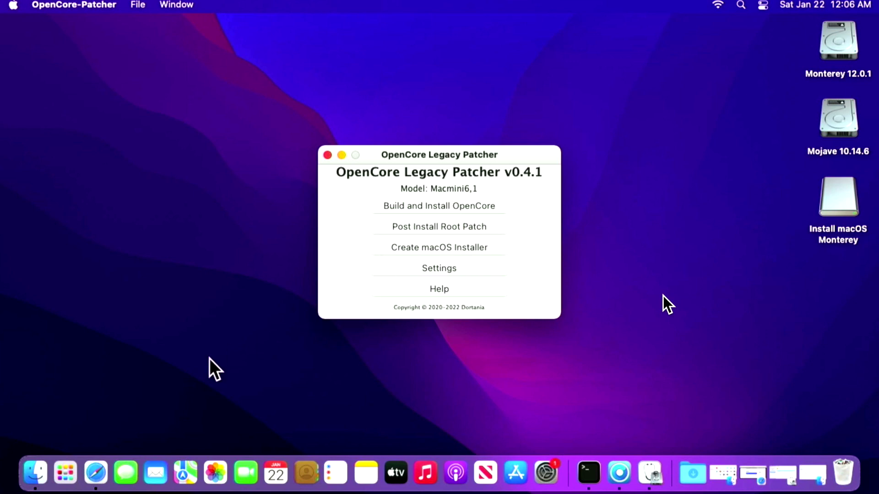
click(95, 473)
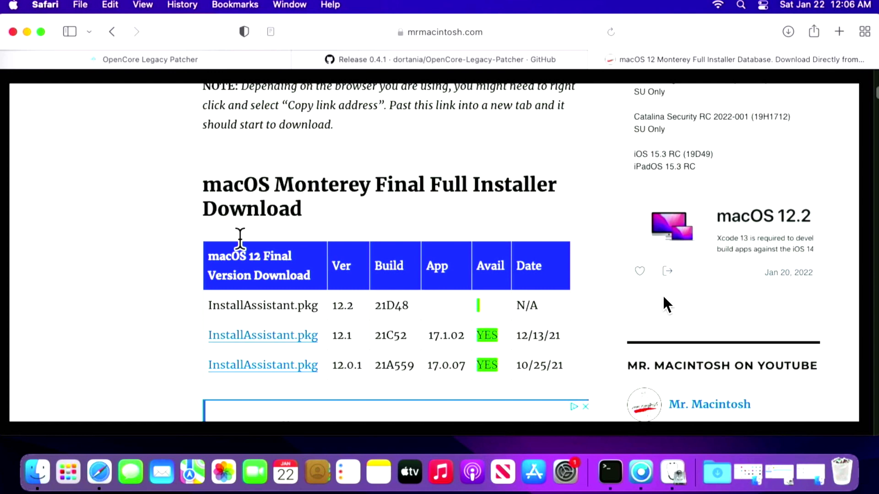
click(27, 31)
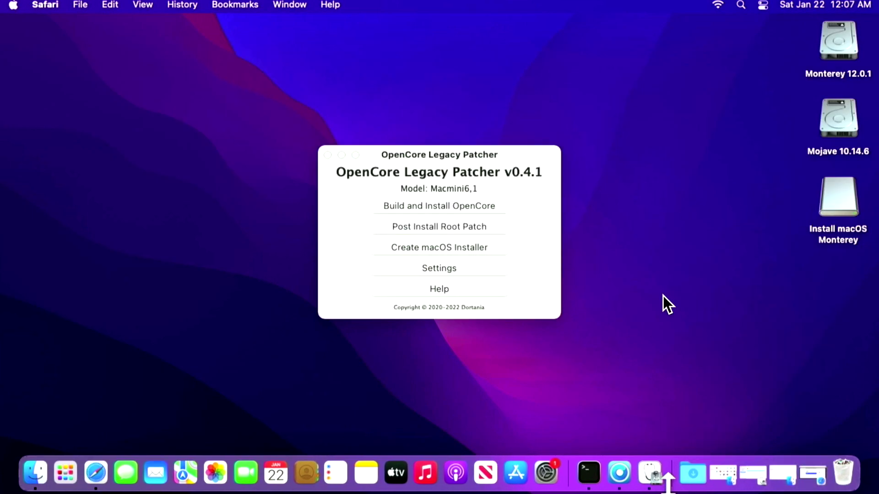
right_click(652, 476)
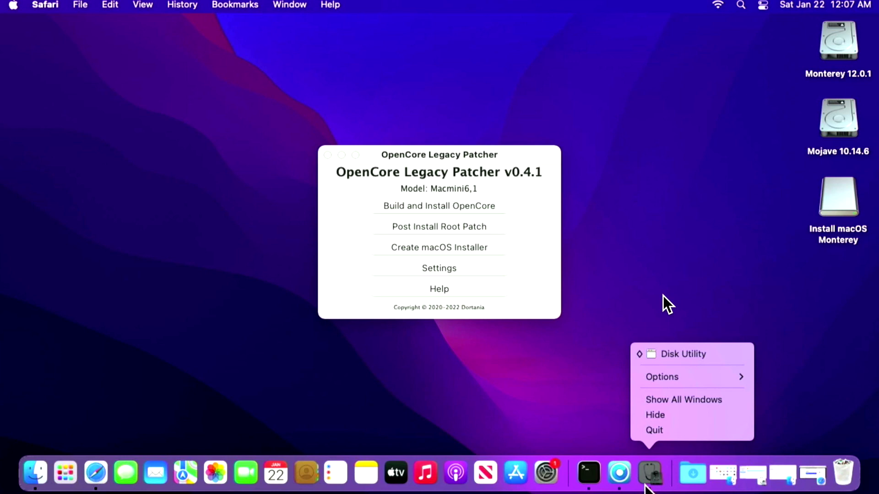
click(649, 487)
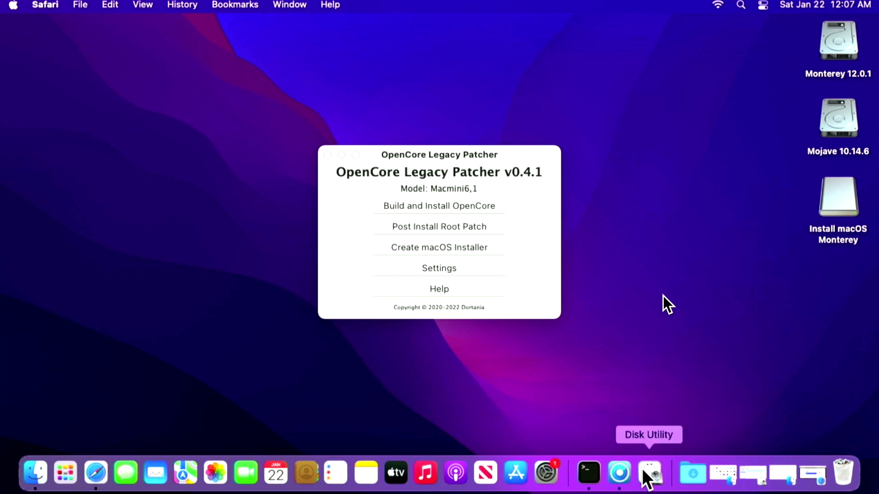
click(649, 477)
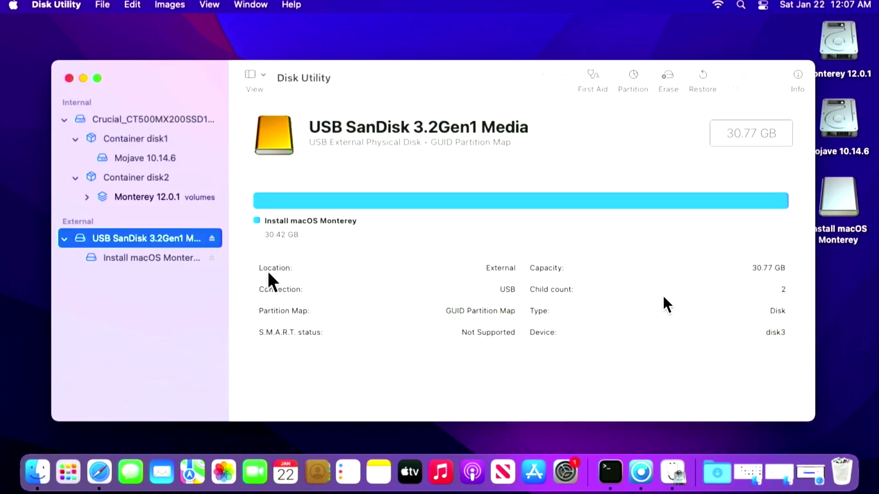
click(667, 79)
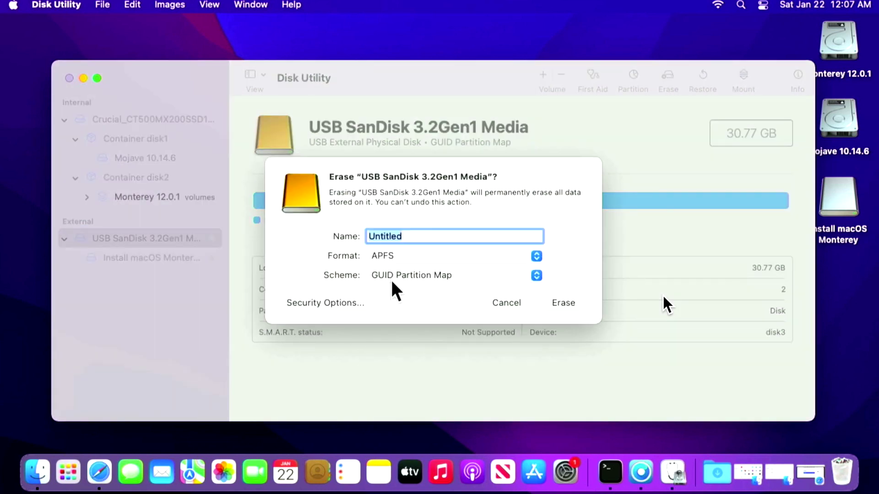
click(507, 303)
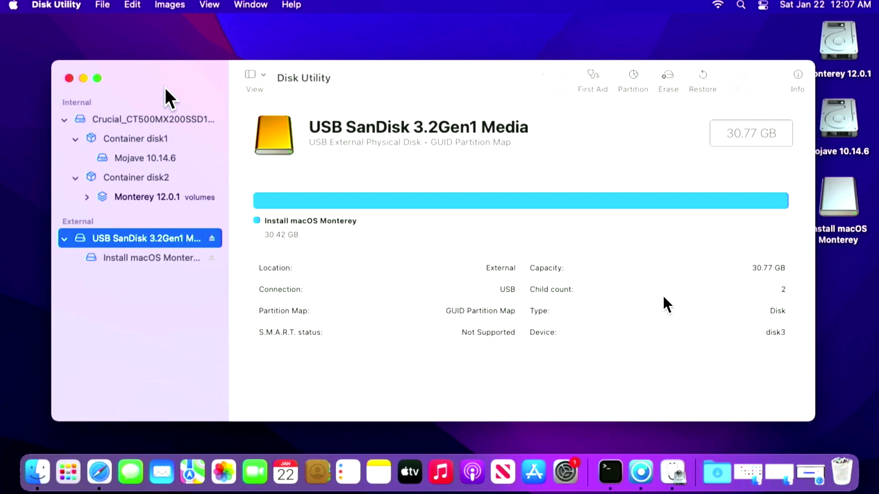
click(83, 79)
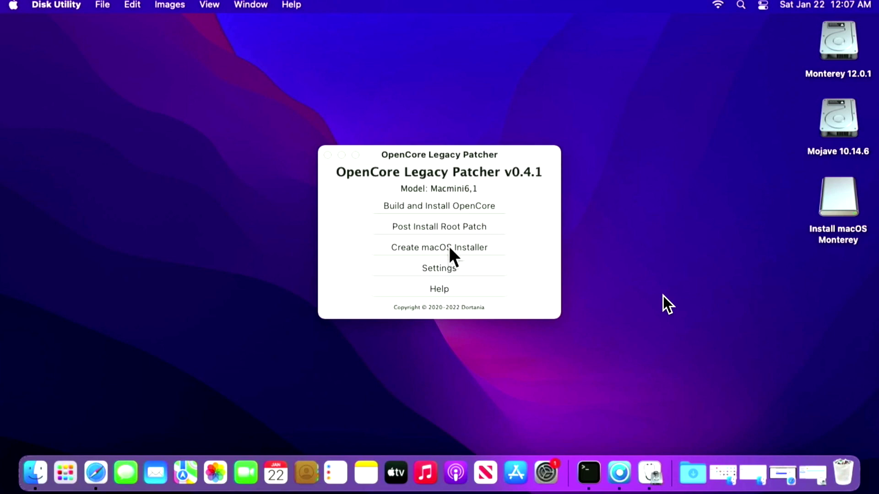
- Choose Create macOS Installer with an existing installer, finding Install macOS Monterey 12.1 in Applications
click(450, 248)
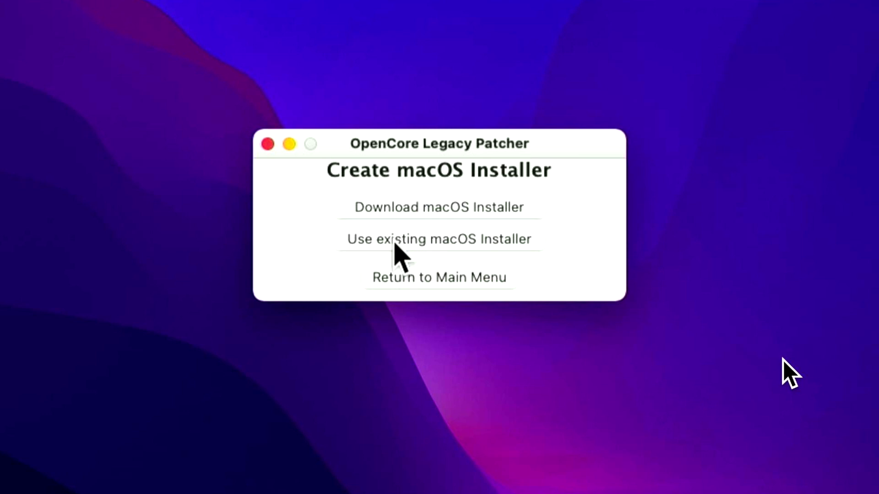
click(395, 240)
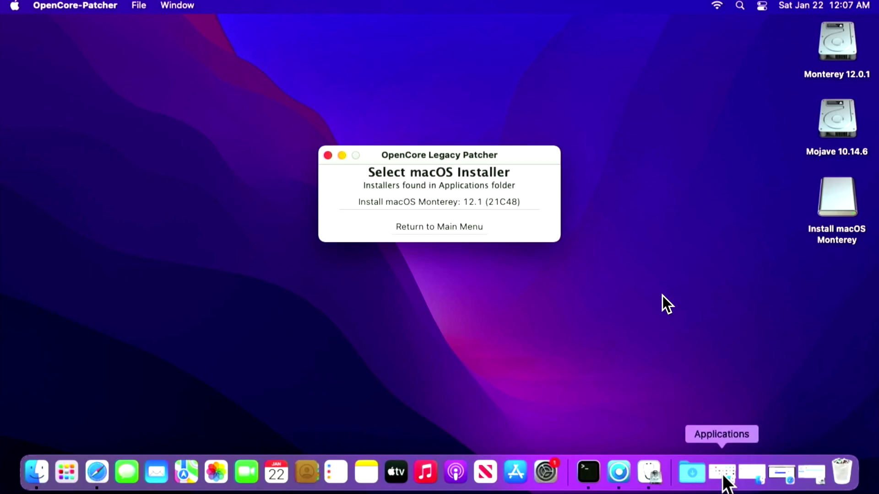
click(736, 481)
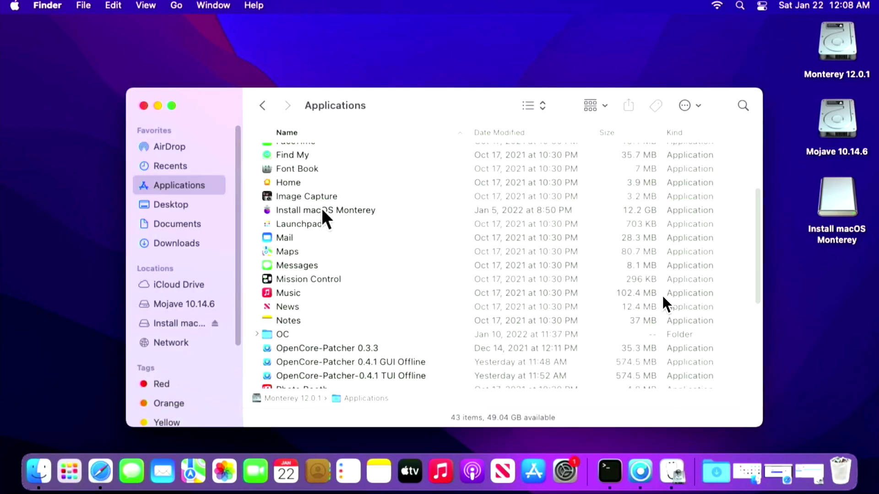
click(157, 106)
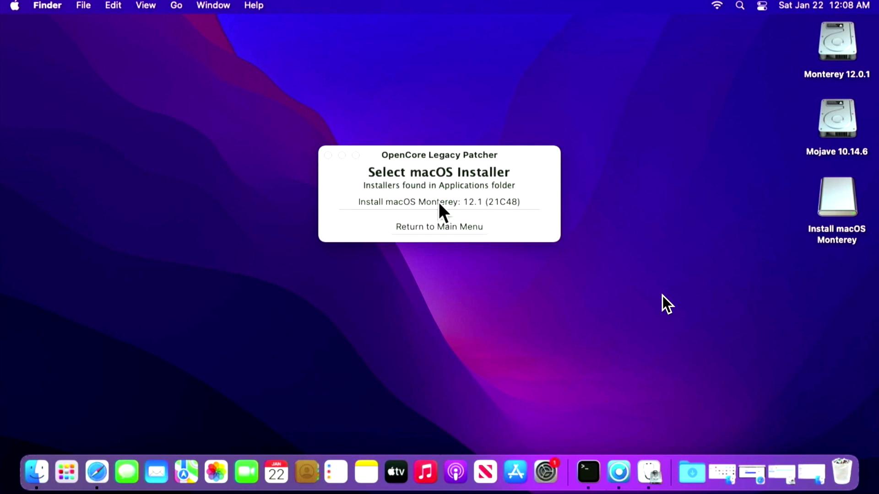
click(435, 228)
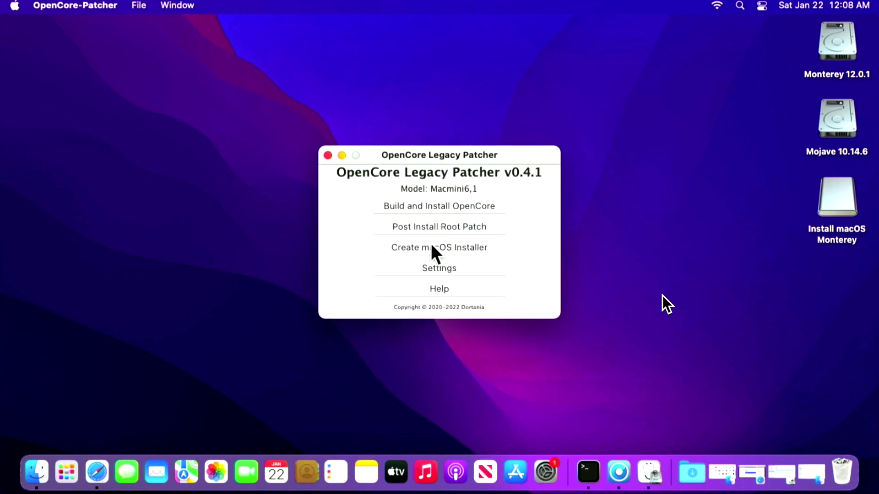
- Load Apple's catalog of downloadable macOS installers, from 11.5.2 up to 12.2
click(433, 251)
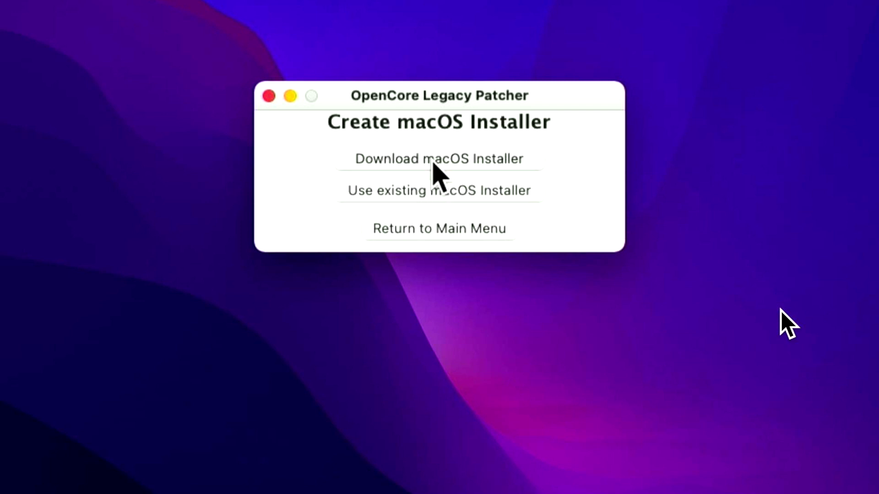
click(433, 161)
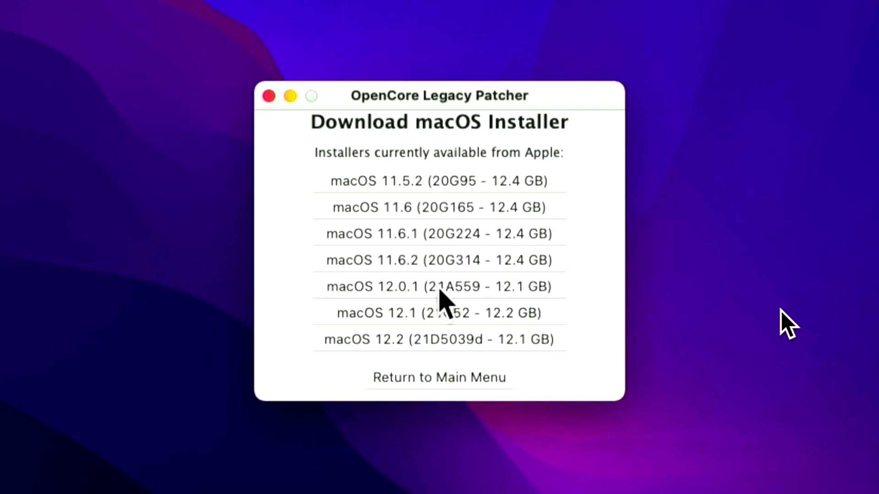
- Select the existing Install macOS Monterey 12.1 installer to reach the Format USB page
click(442, 378)
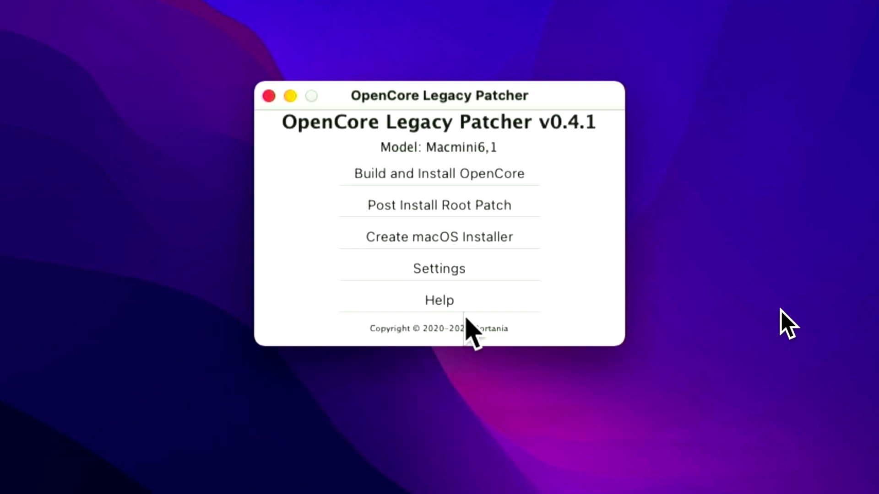
click(444, 245)
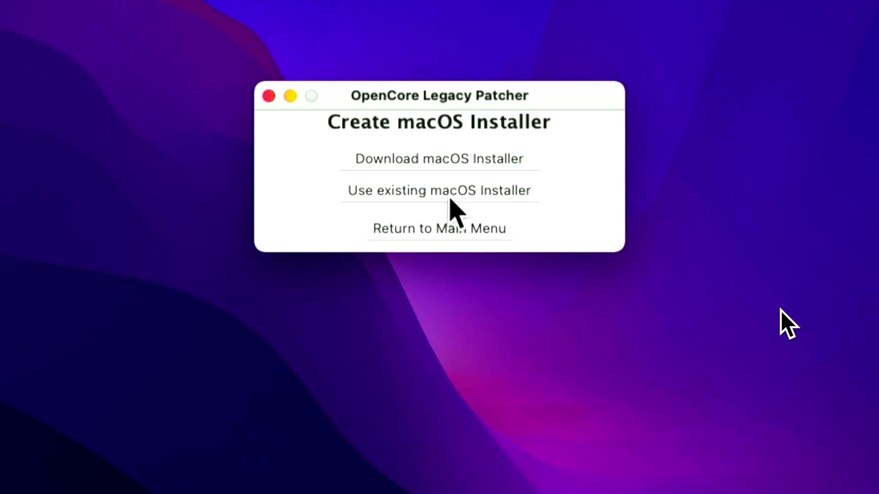
click(449, 199)
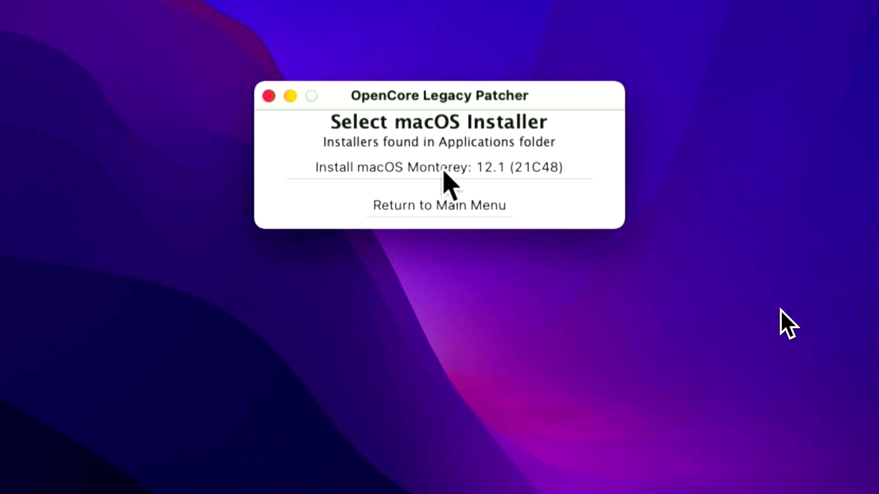
click(455, 169)
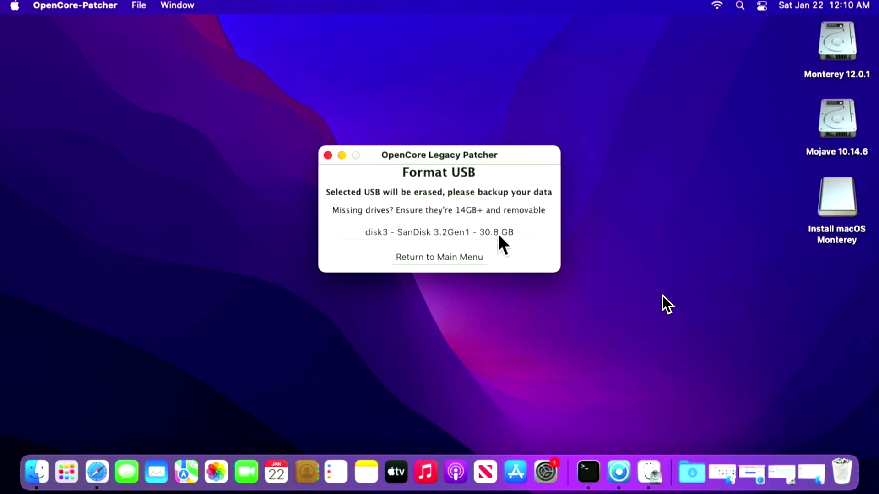
- Flash the Monterey installer onto the disk3 SanDisk 30.8 GB drive, authorizing with the admin password
click(442, 232)
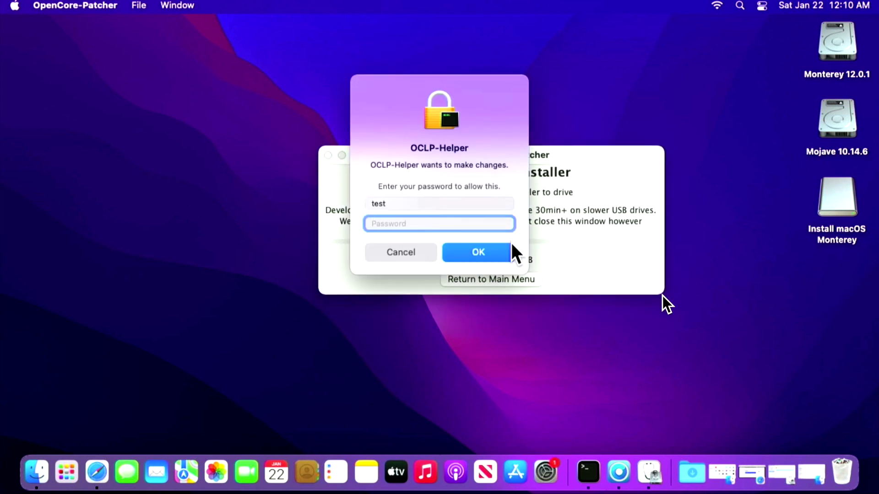
text(••••)
key(Return)
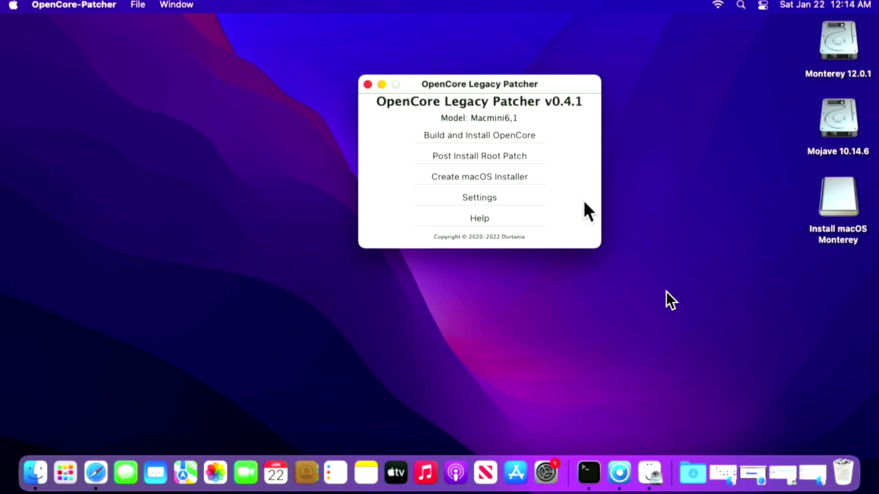
- Review Settings without changes, then go to Build and Install OpenCore for Macmini6,1
click(476, 196)
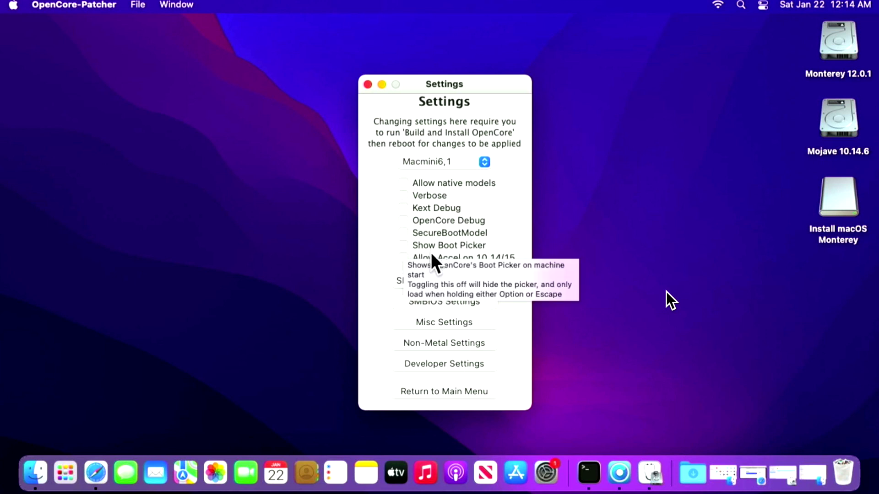
click(436, 391)
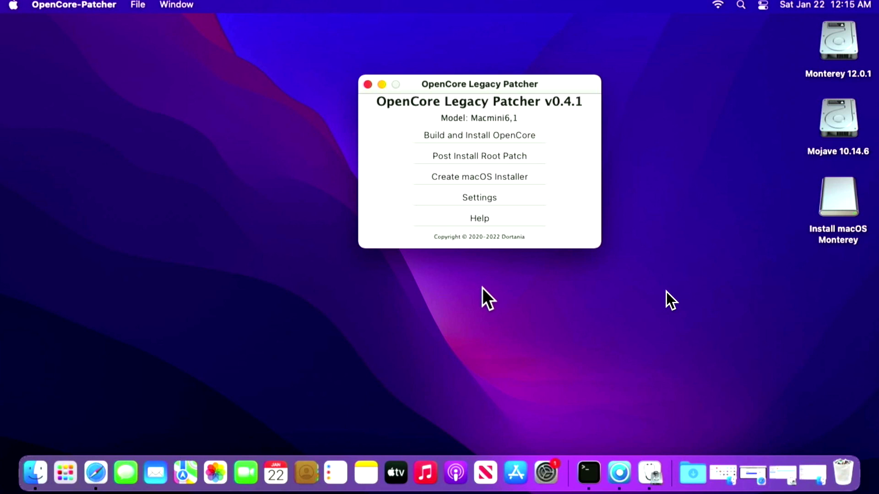
click(473, 136)
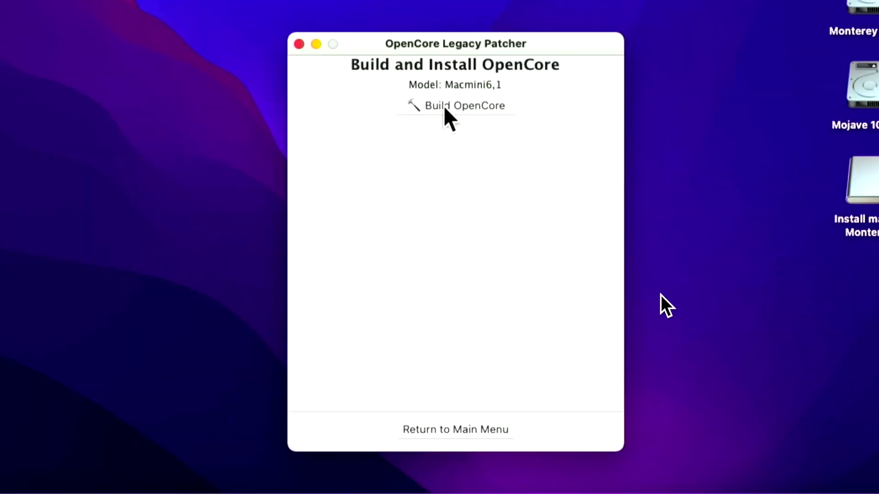
- Build the OpenCore EFI for Macmini6,1 and pick the SanDisk USB as install target
click(467, 108)
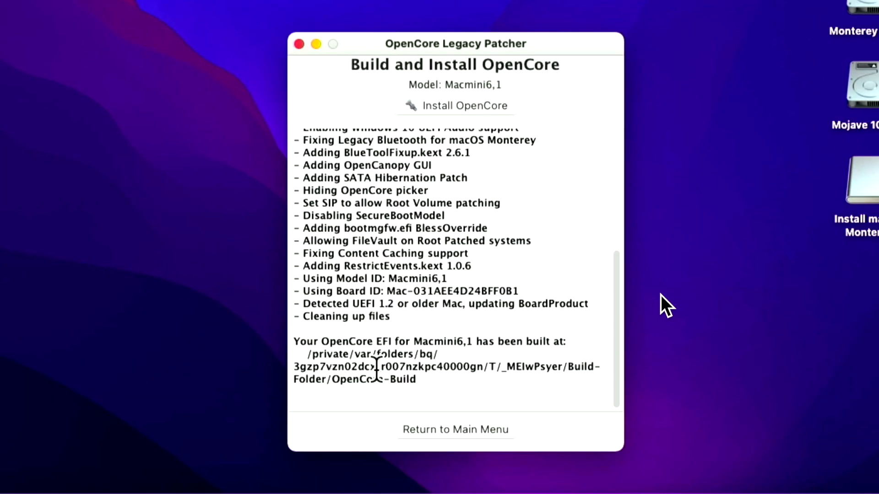
click(461, 105)
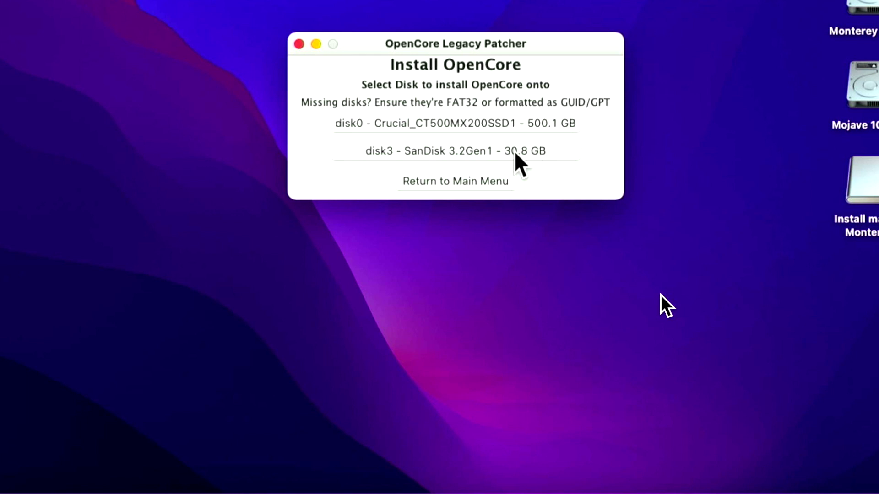
click(497, 153)
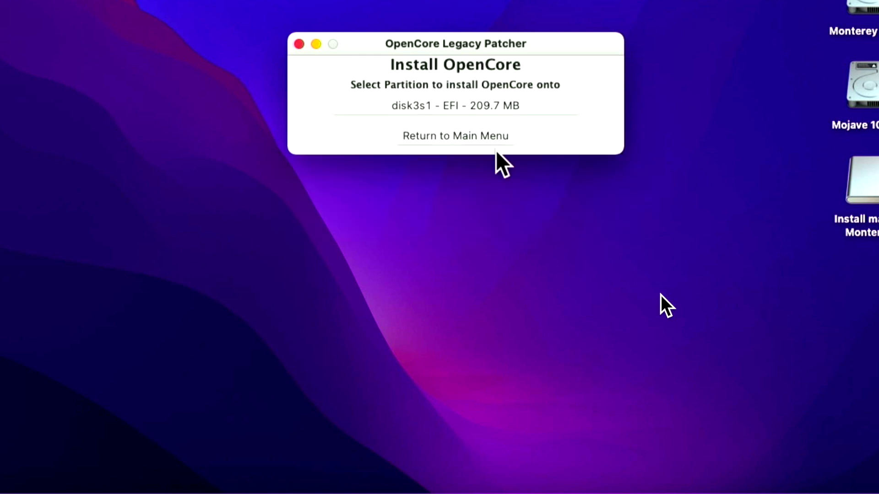
- Install OpenCore onto the disk3s1 EFI partition, authorizing with the admin password
click(452, 109)
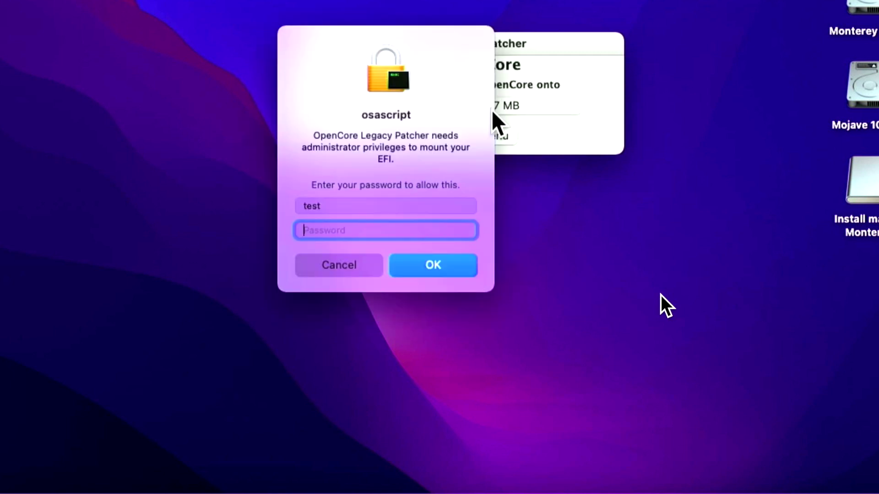
key(Return)
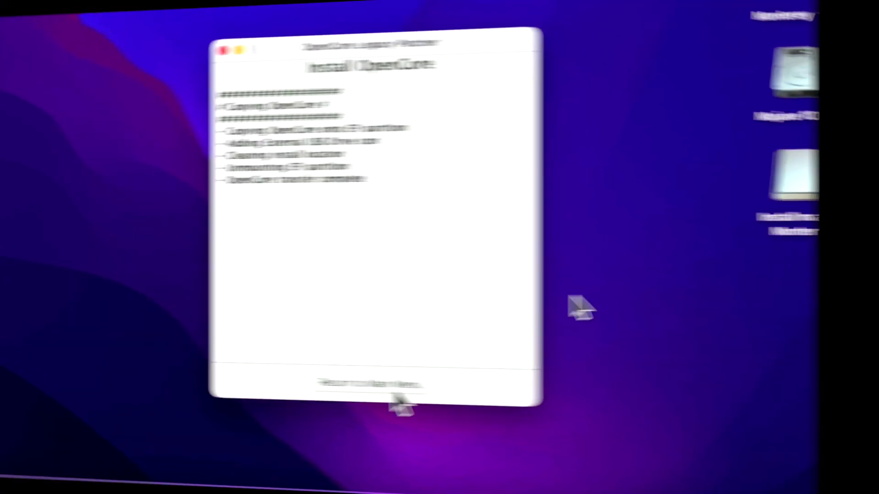
- Open the patcher's Official Guide in Safari from the Help menu
click(458, 386)
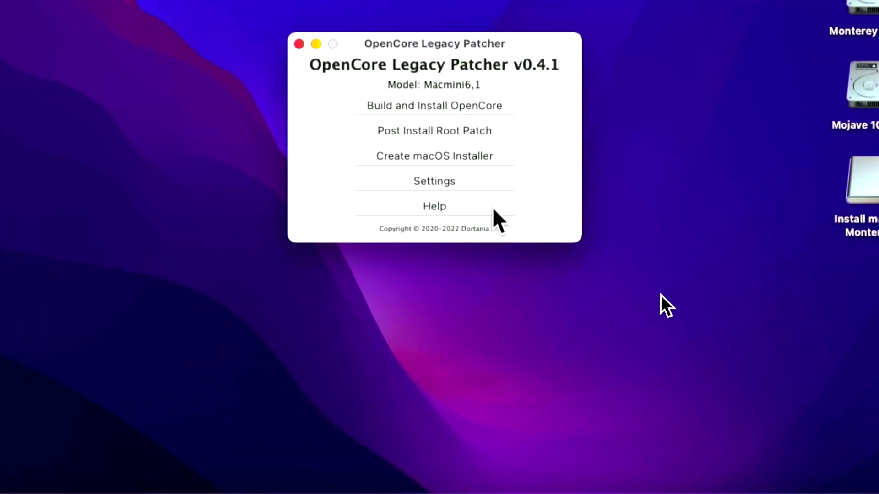
click(473, 204)
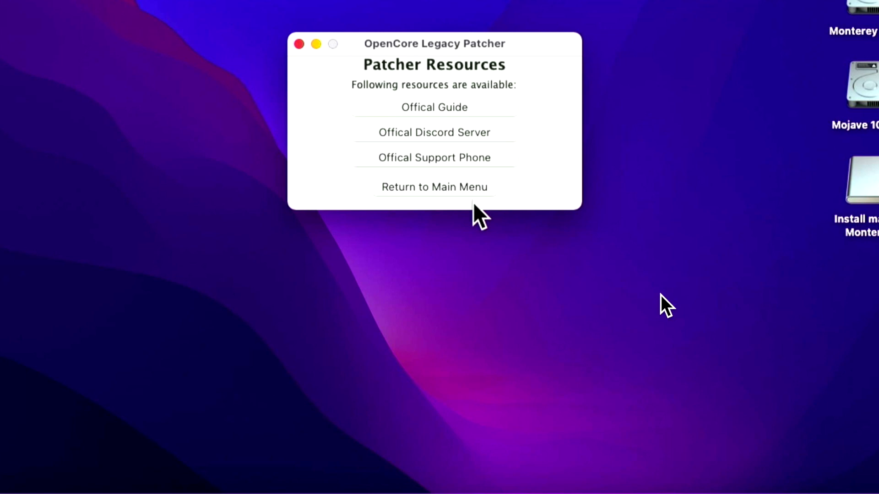
click(472, 107)
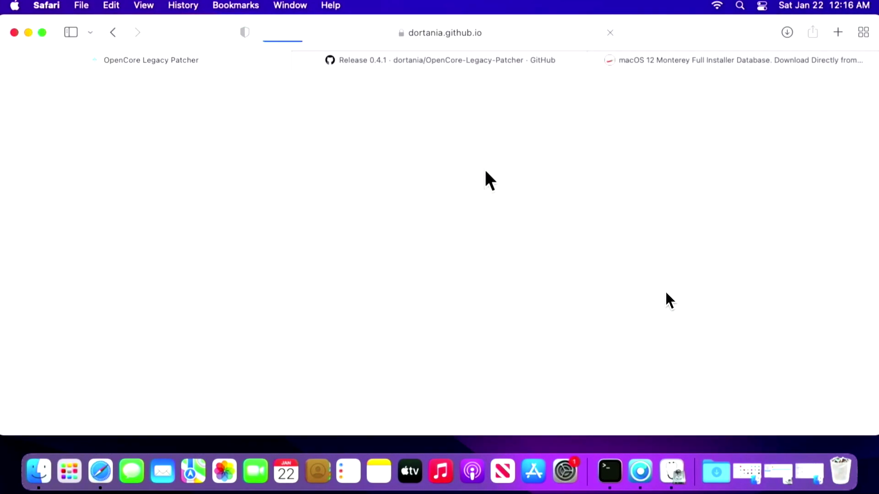
scroll(585, 194, down, 5)
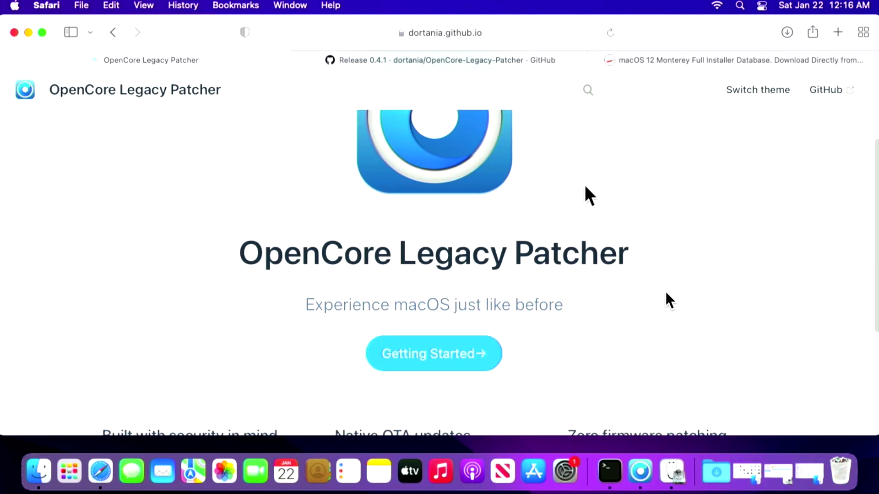
- Read the guide's Getting Started 'What is OpenCore?' page, then return to the patcher's main menu
scroll(582, 201, down, 5)
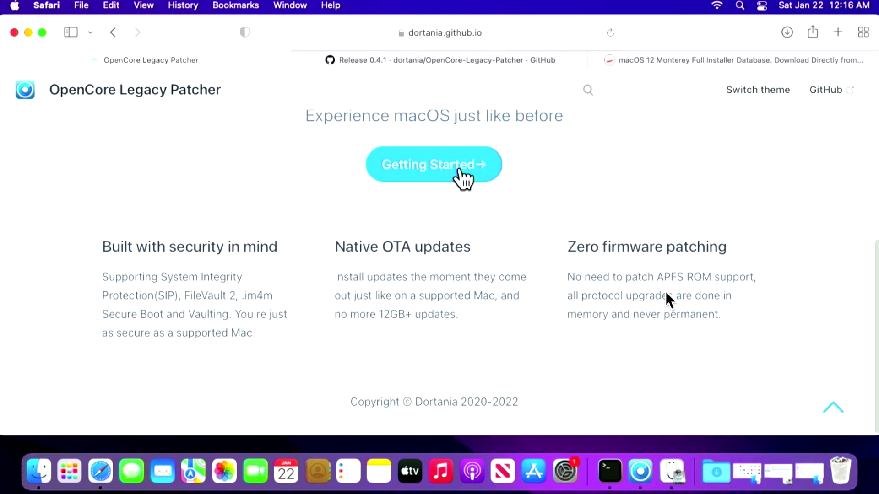
click(462, 181)
scroll(137, 241, down, 10)
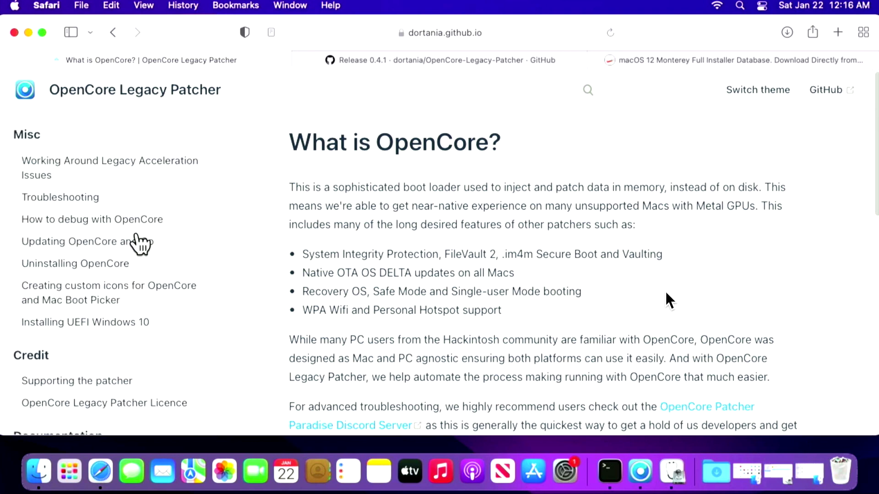
scroll(137, 246, down, 5)
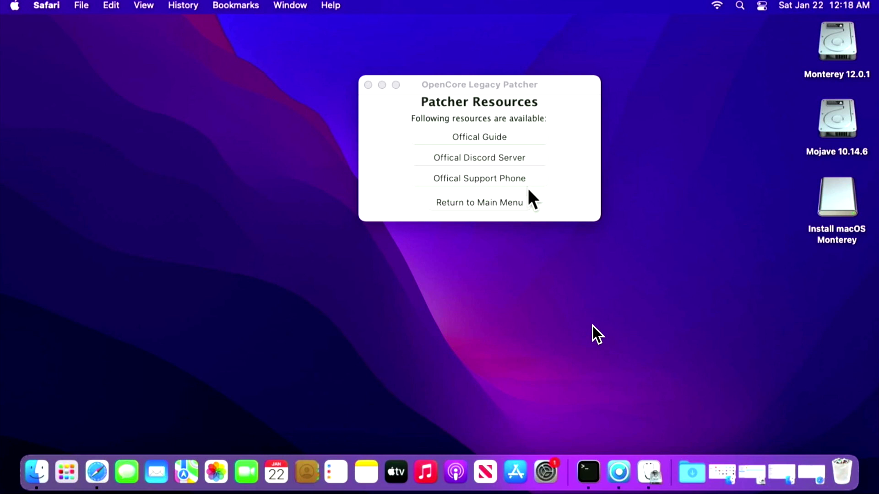
click(512, 206)
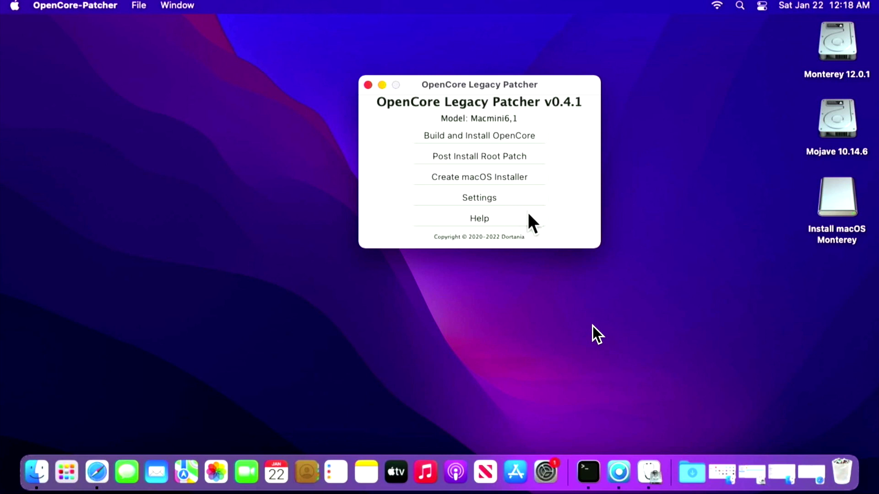